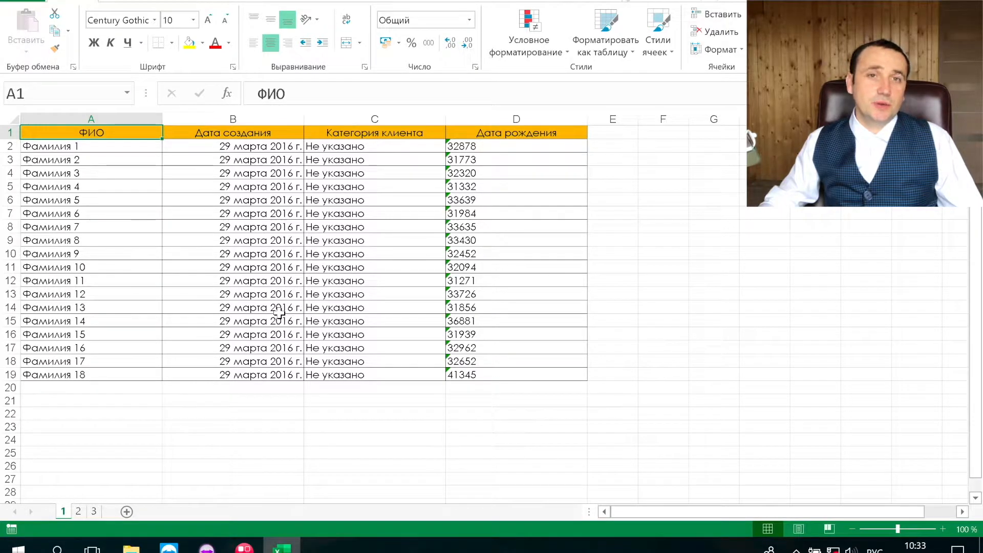
Enter 1 in cell F2 and copy that cell.
left_click(675, 146)
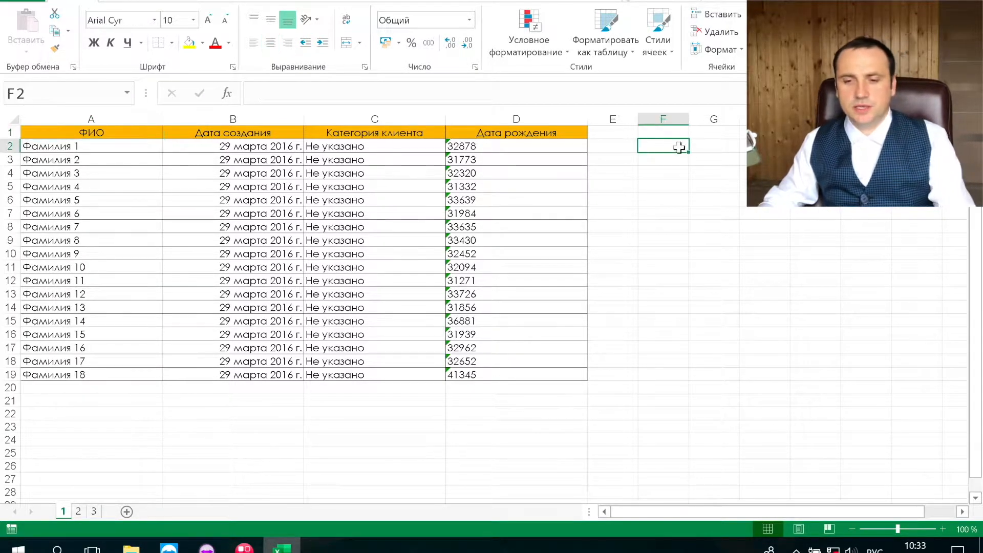
type("1")
left_click(629, 196)
left_click(676, 146)
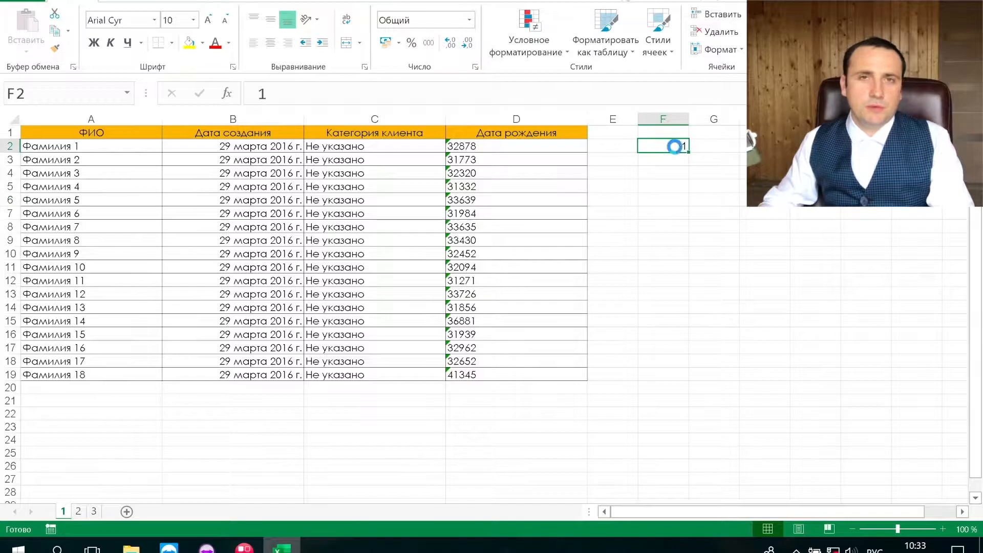
key("ctrl+c")
Multiply the text birth dates in D2:D19 by the copied 1 using Paste Special with all content.
left_click_drag(553, 148, 549, 369)
right_click(542, 253)
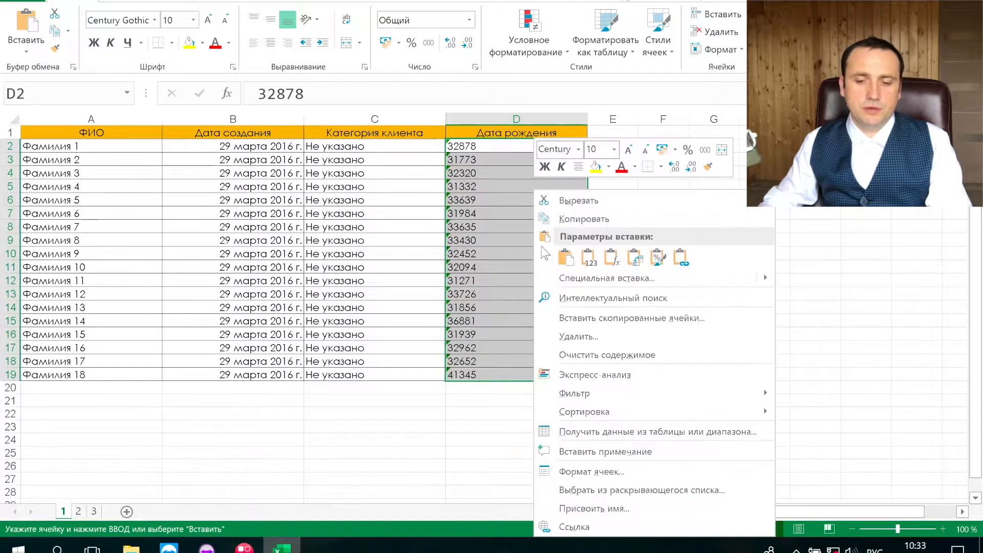
mouse_move(766, 280)
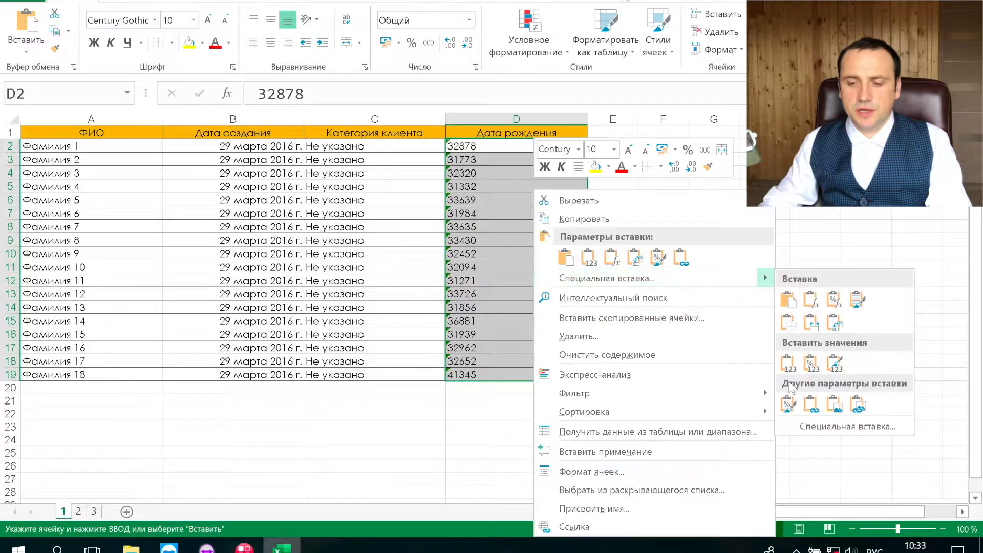
left_click(823, 430)
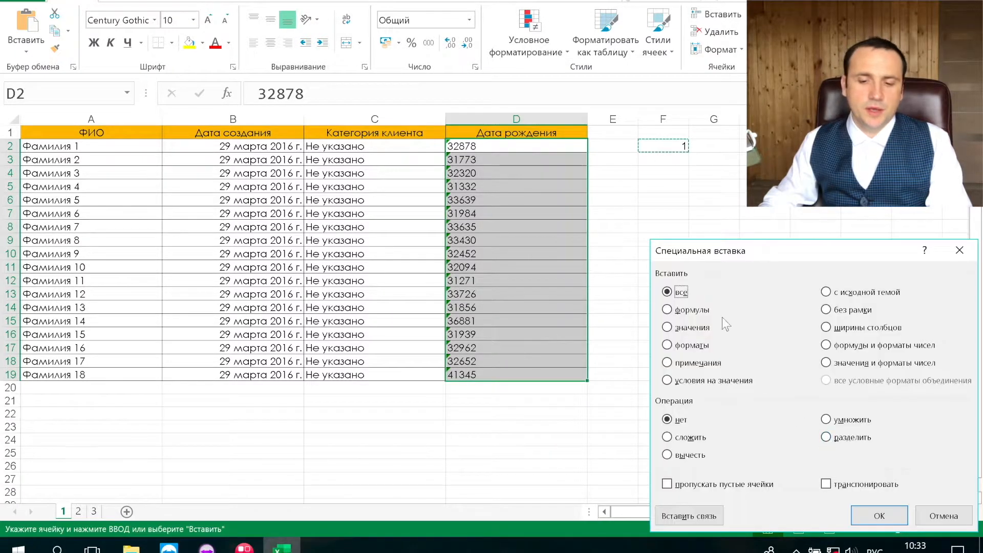
left_click_drag(723, 249, 533, 167)
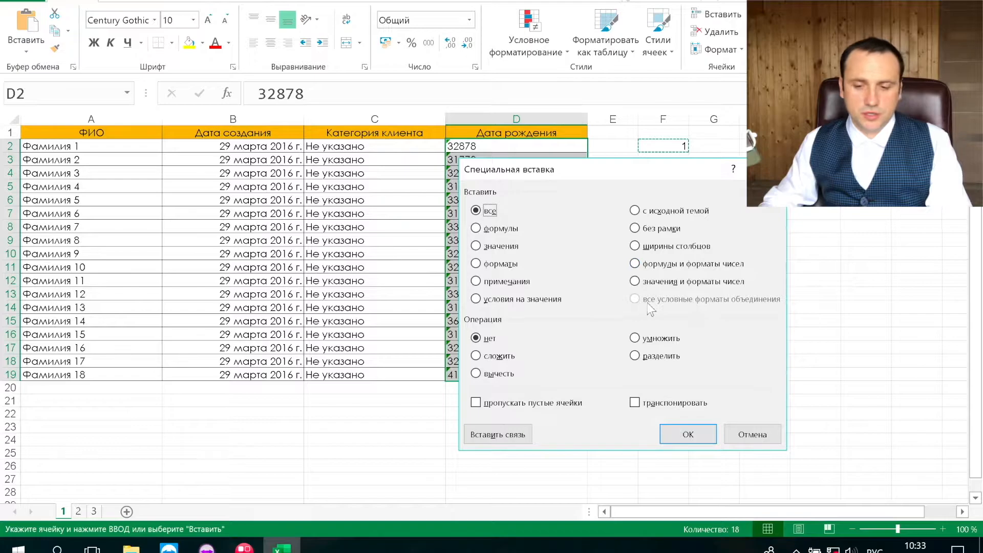
left_click(657, 339)
left_click(689, 431)
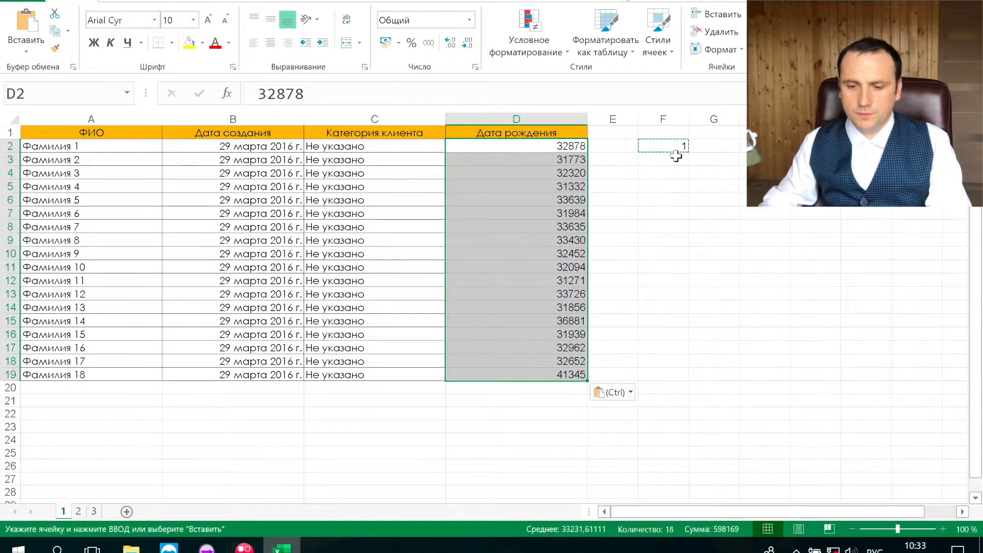
Clear the helper value in F2 and format the whole Дата рождения column as short dates.
key("Escape")
left_click(663, 174)
left_click_drag(518, 157, 546, 293)
left_click(540, 115)
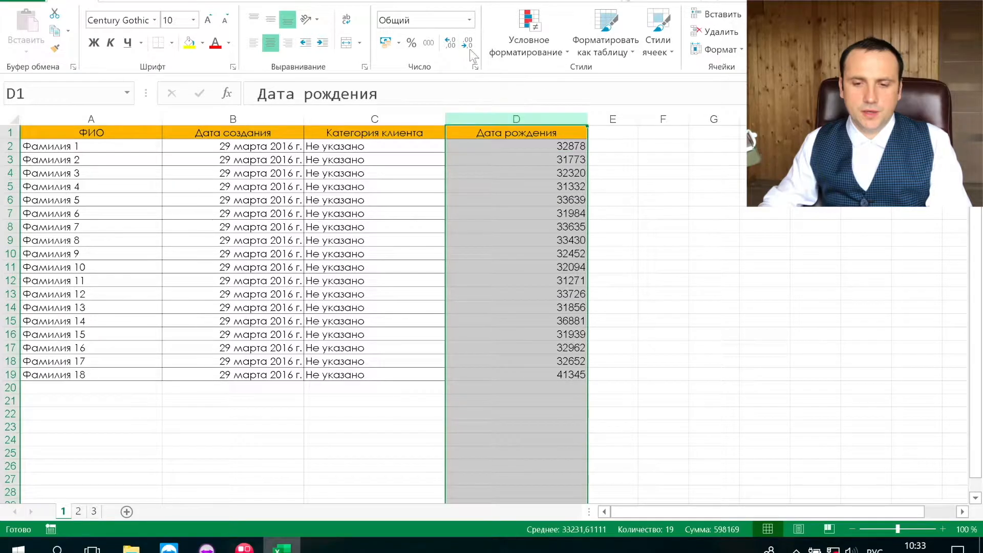
left_click(469, 20)
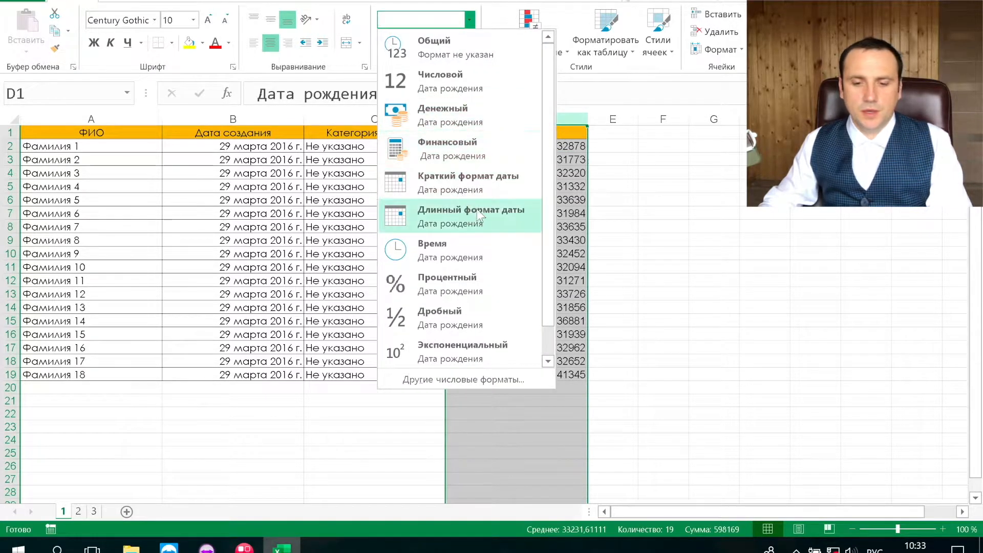
left_click(479, 185)
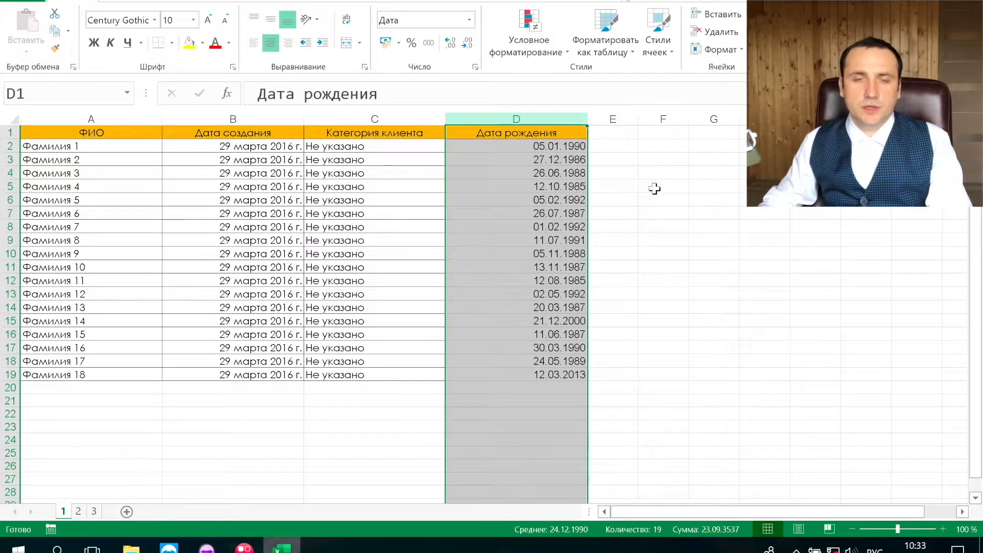
Reset the Дата рождения column to the general format, then undo the edits back to the original text values.
key("ctrl+shift+asciitilde")
type("я")
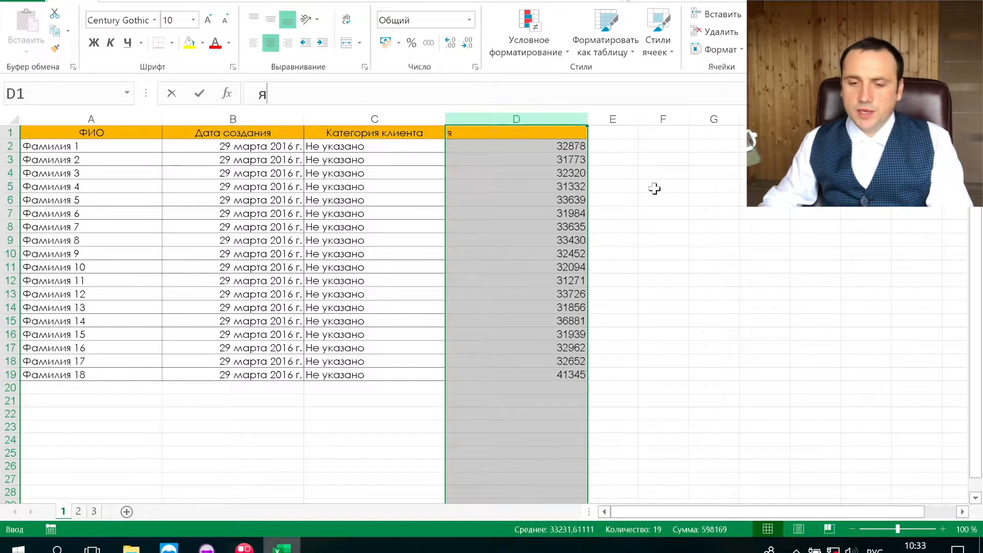
key("ctrl+z")
left_click(668, 197)
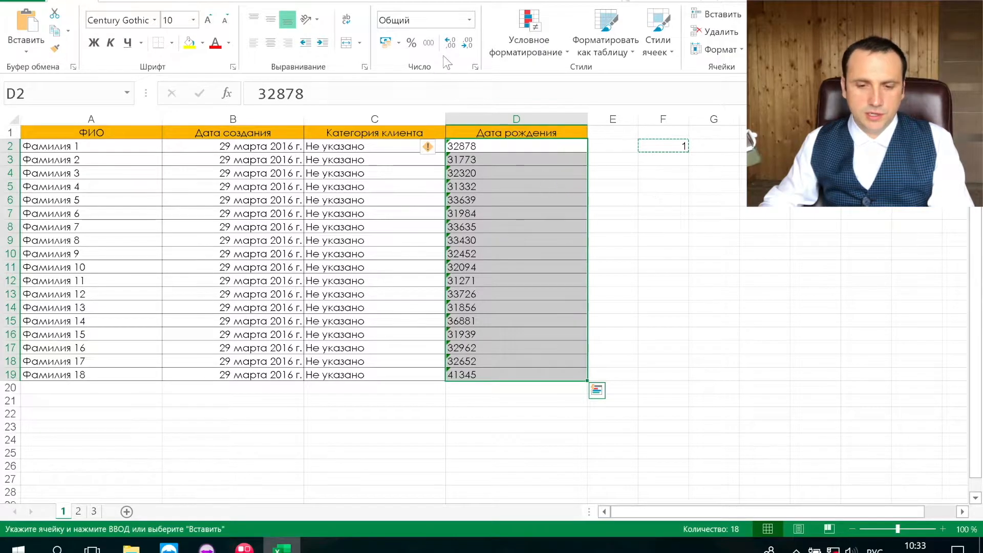
Format D2:D19 as short dates and apply all borders to the range.
left_click(469, 20)
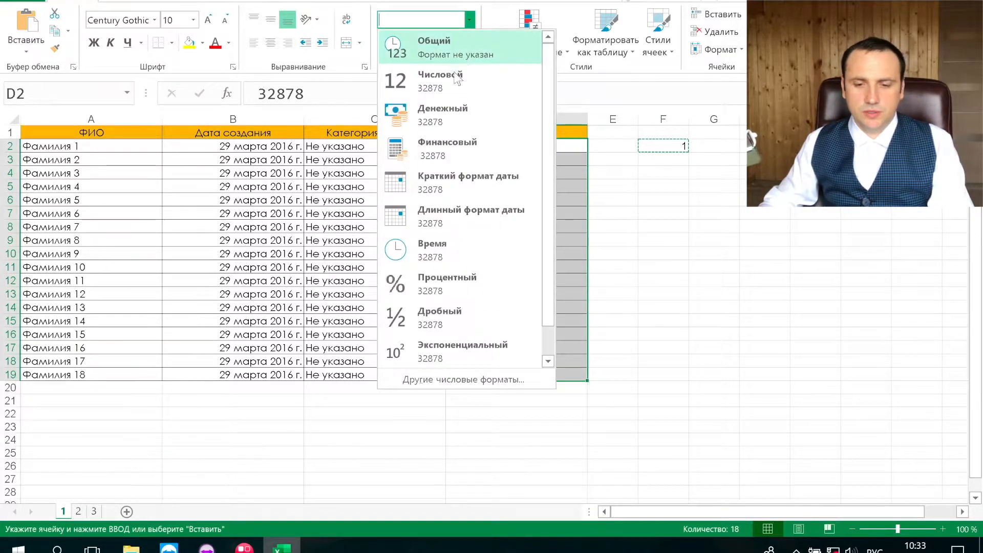
left_click(457, 183)
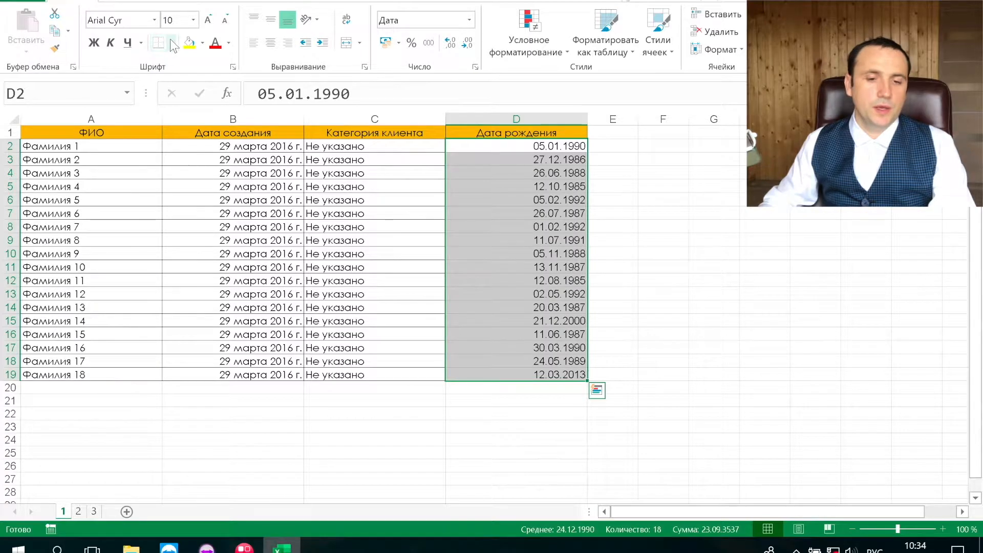
left_click(172, 41)
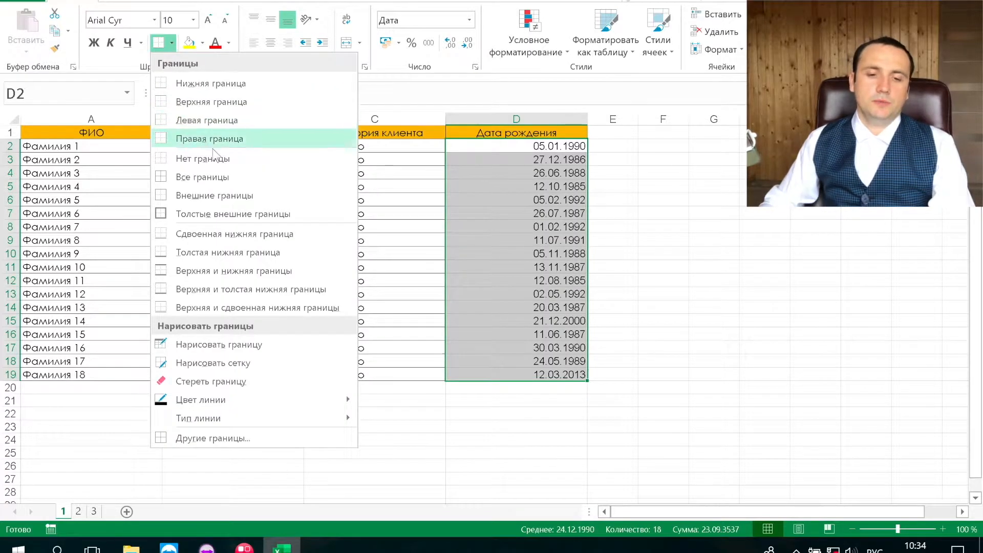
left_click(221, 178)
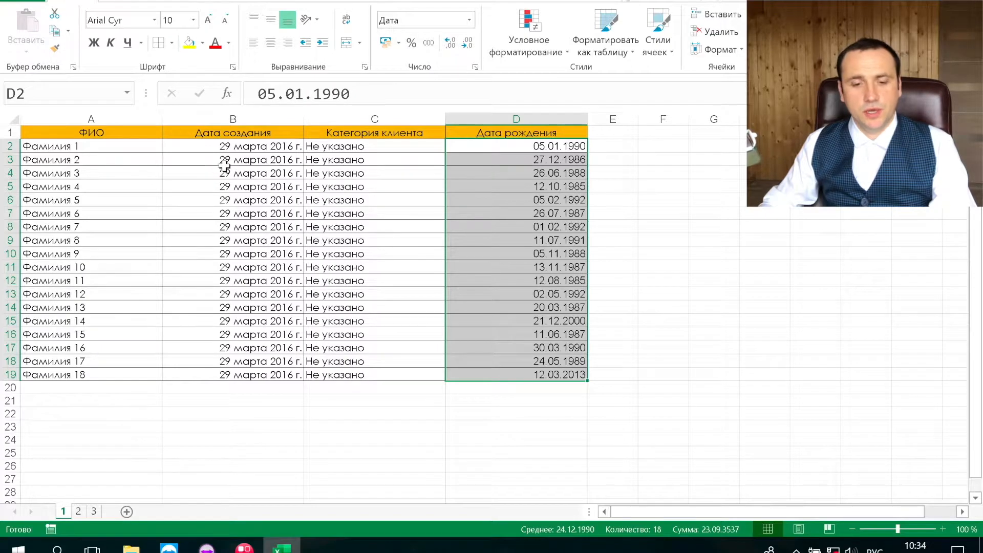
On sheet 2, run Text to Columns on the Дата рождения column as delimited data, adding space and a hyphen as delimiters.
left_click(78, 512)
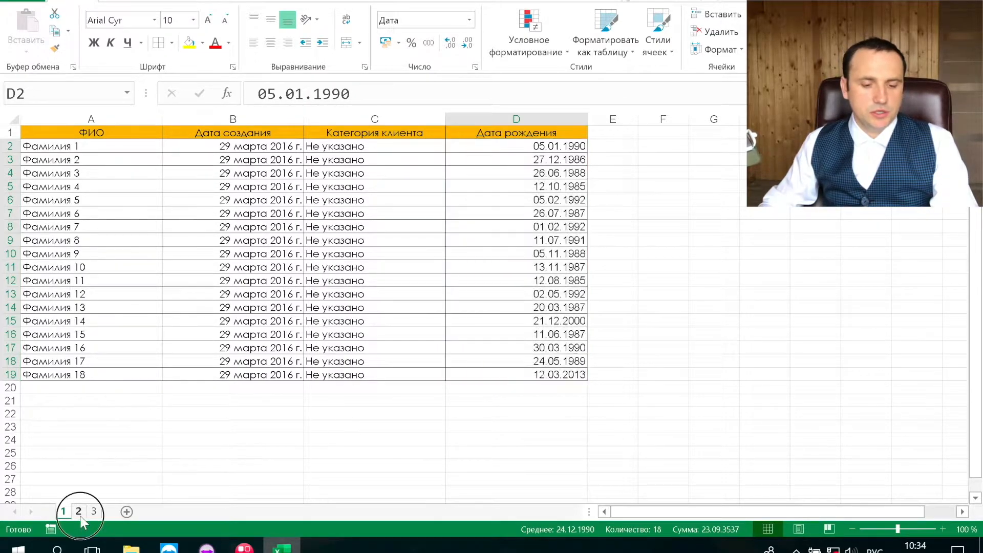
left_click(525, 150)
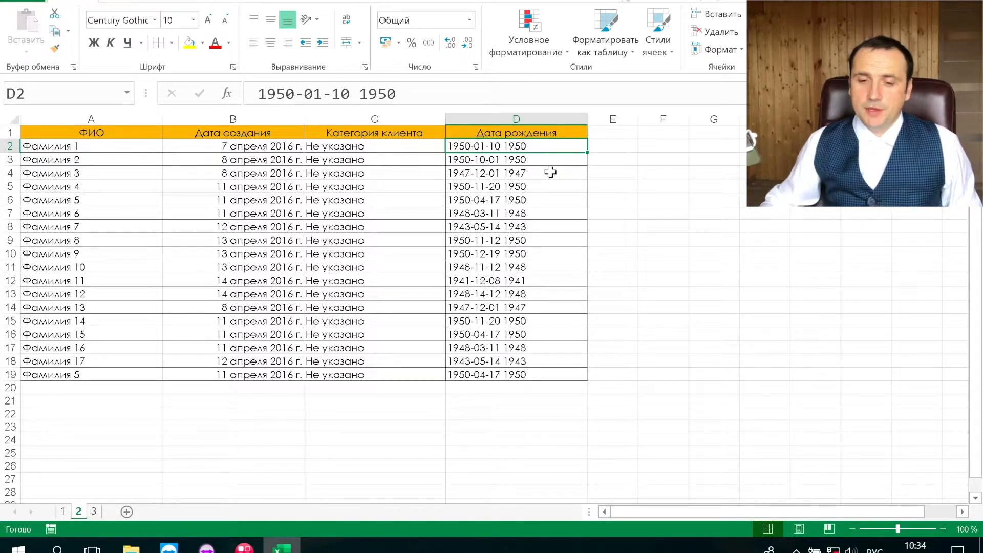
left_click(513, 119)
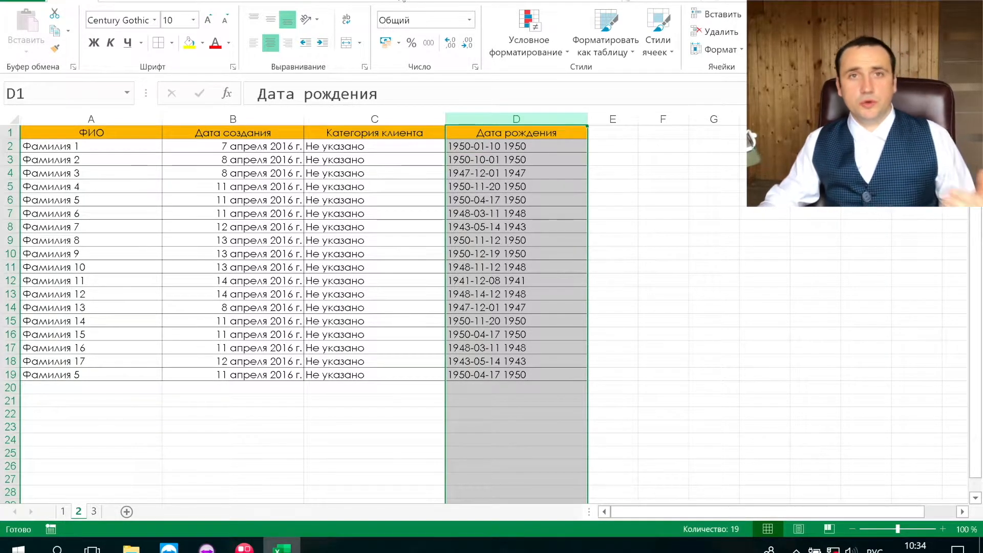
left_click(349, 1)
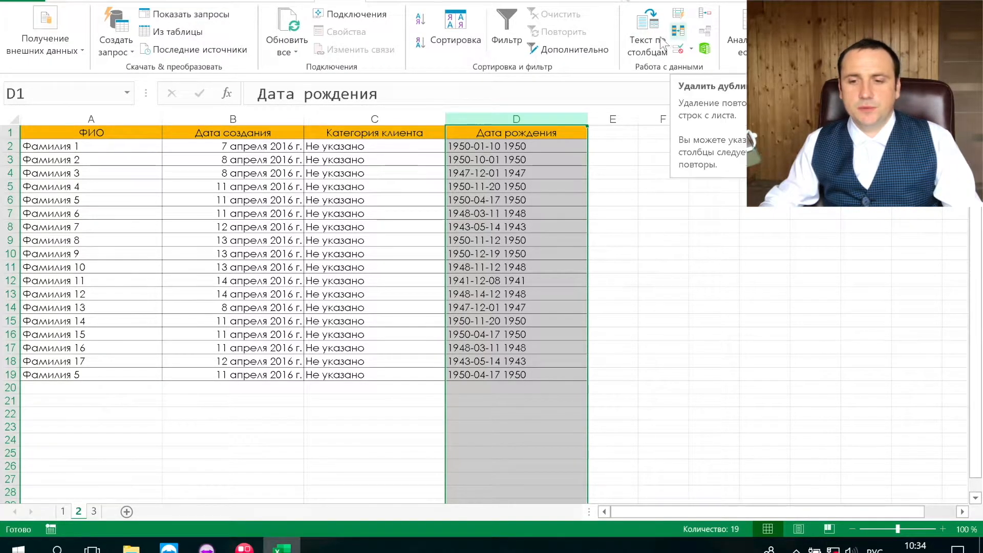
left_click(651, 45)
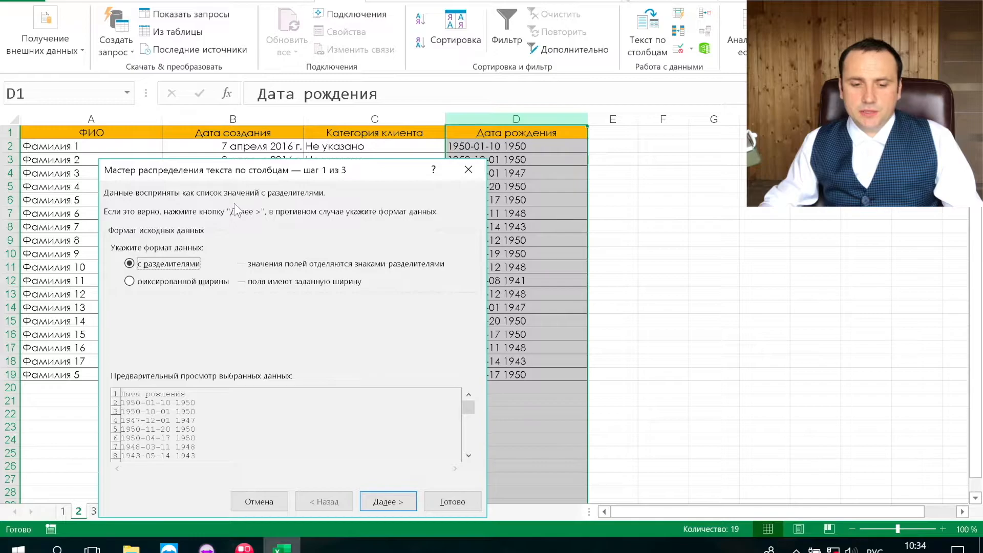
left_click(385, 503)
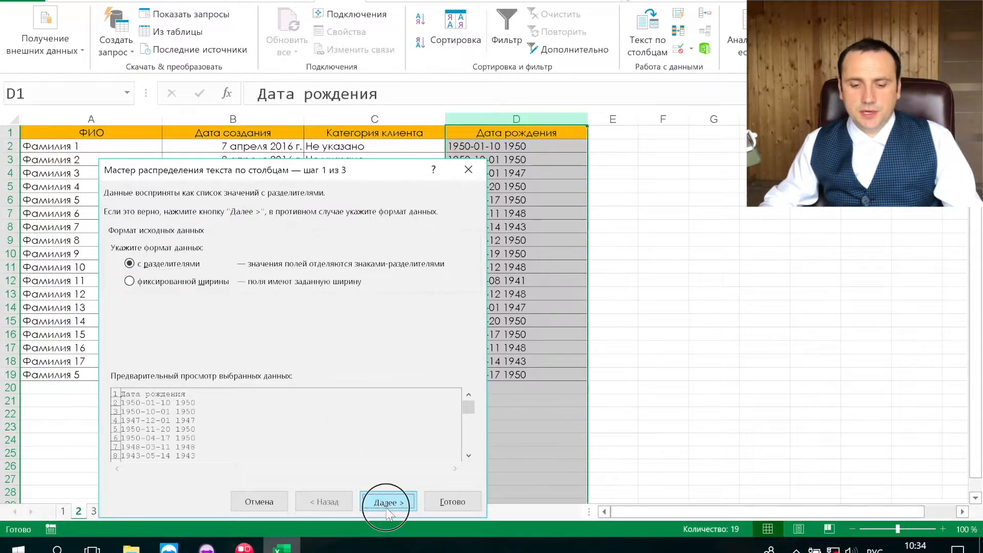
left_click(115, 316)
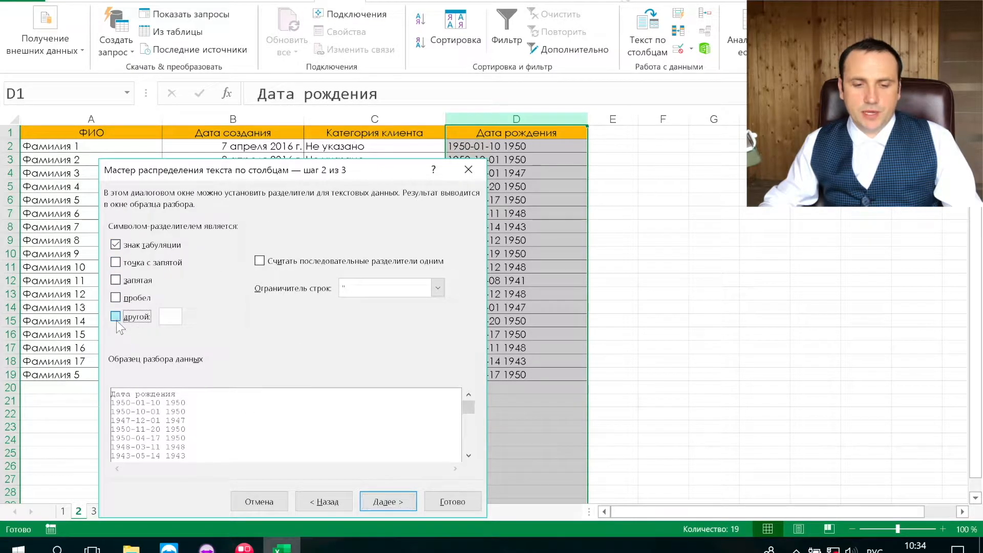
type("-")
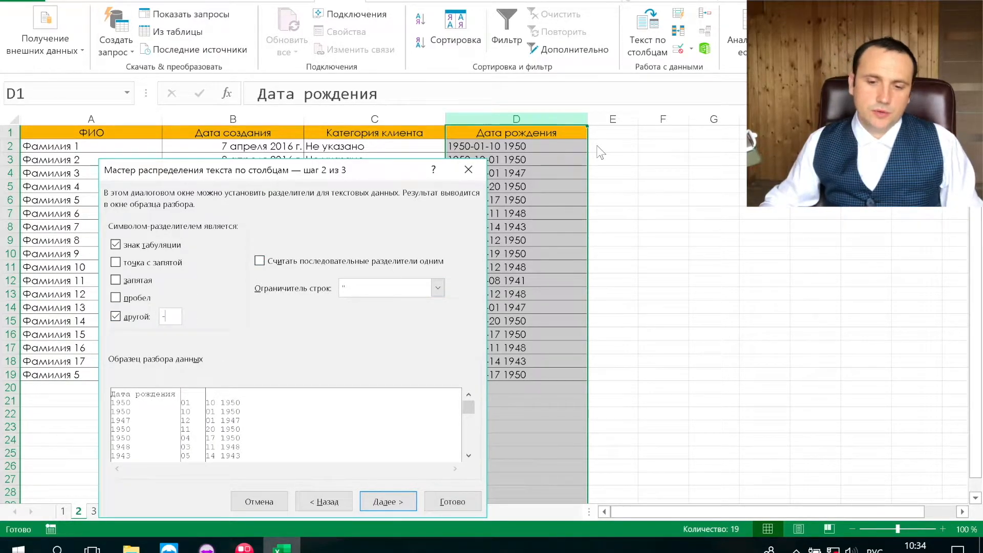
left_click(116, 300)
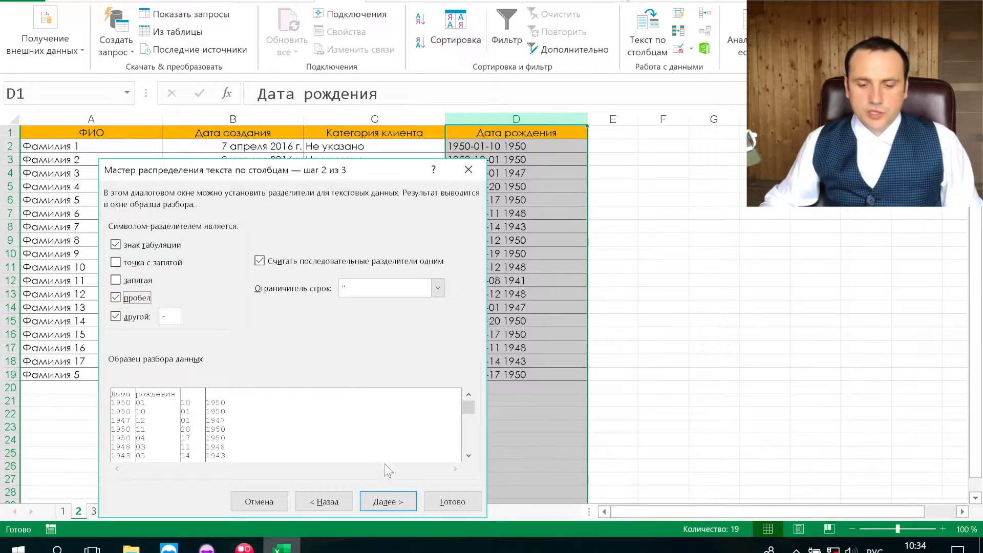
left_click(393, 500)
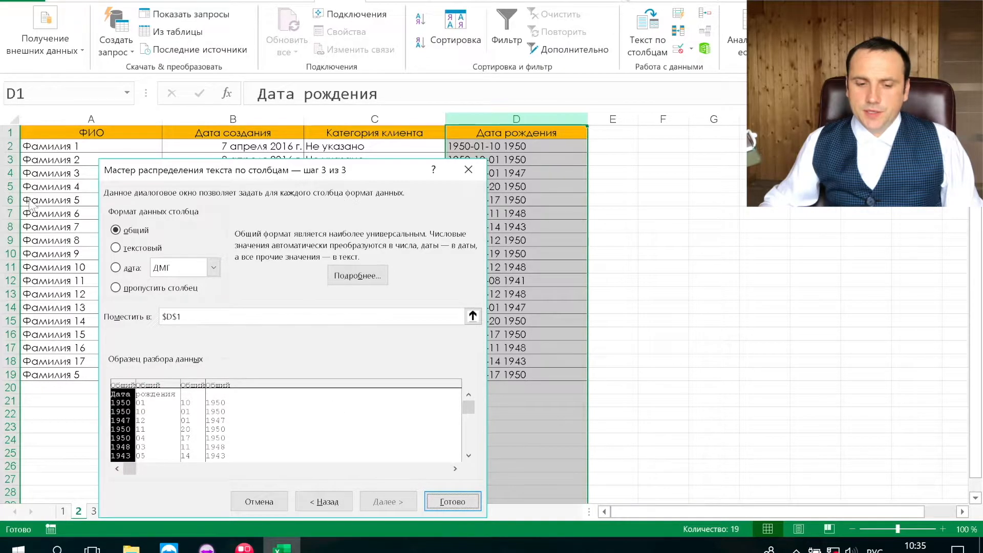
Set the split's destination to $E$2, skip the last column with the repeated year, and finish the split, replacing existing data.
left_click(214, 317)
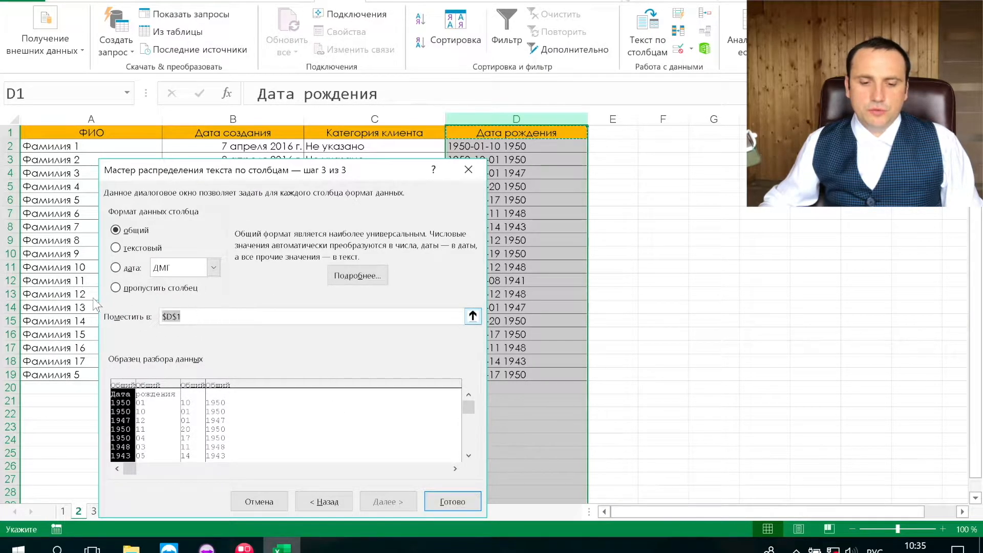
left_click(618, 147)
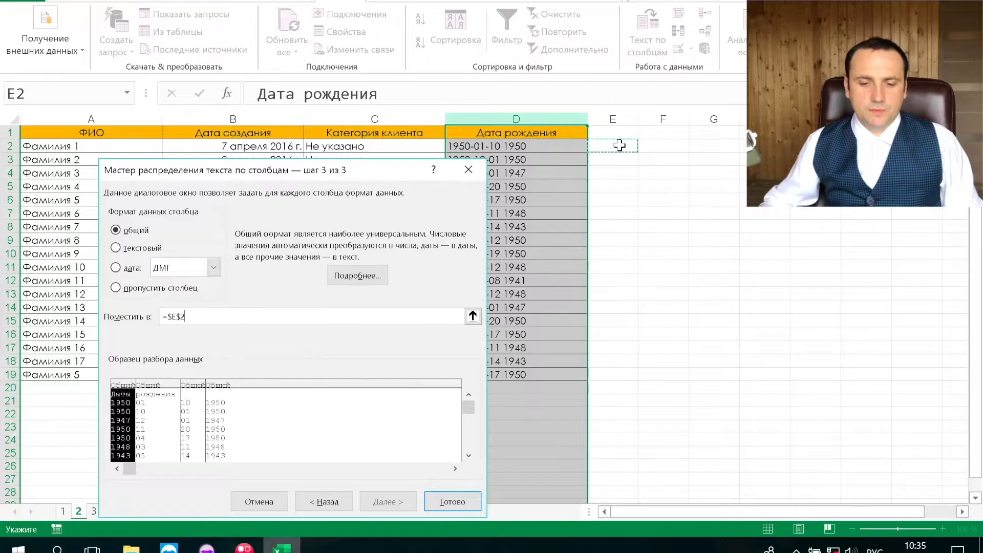
left_click(217, 389)
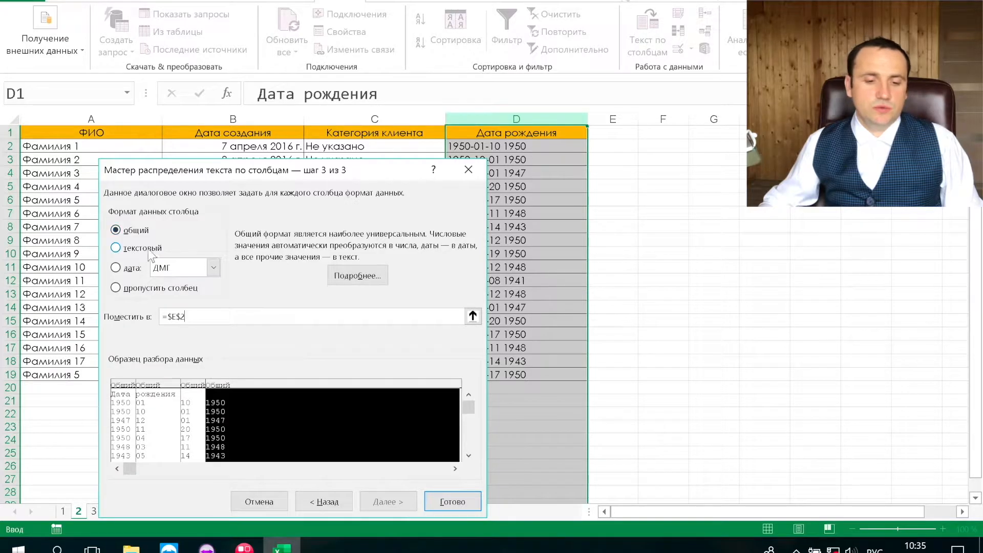
left_click(117, 291)
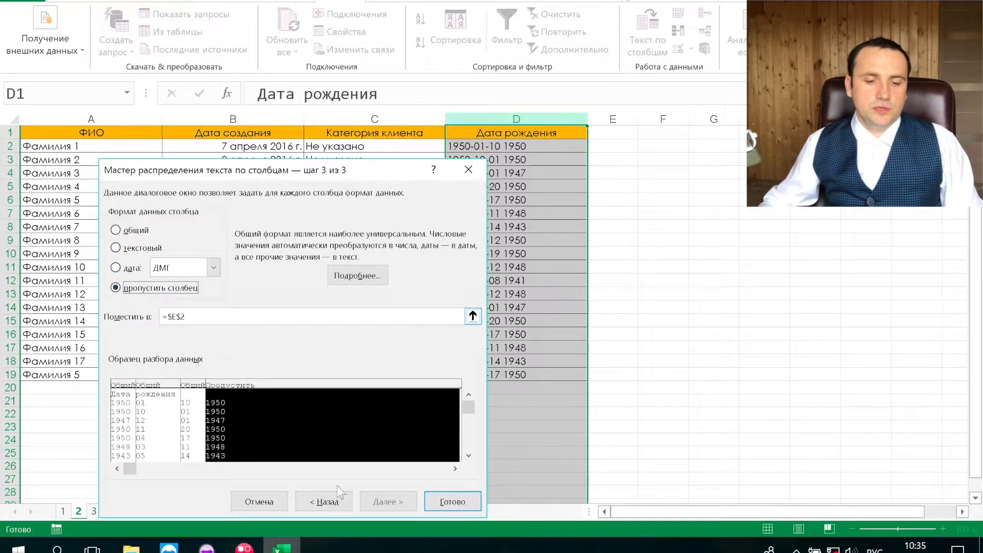
left_click(446, 502)
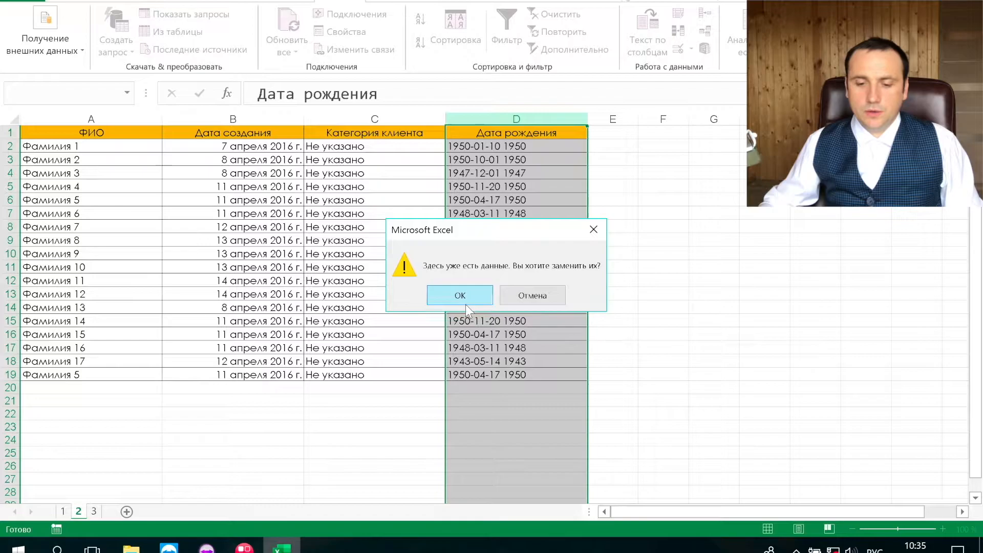
left_click(460, 295)
left_click(725, 168)
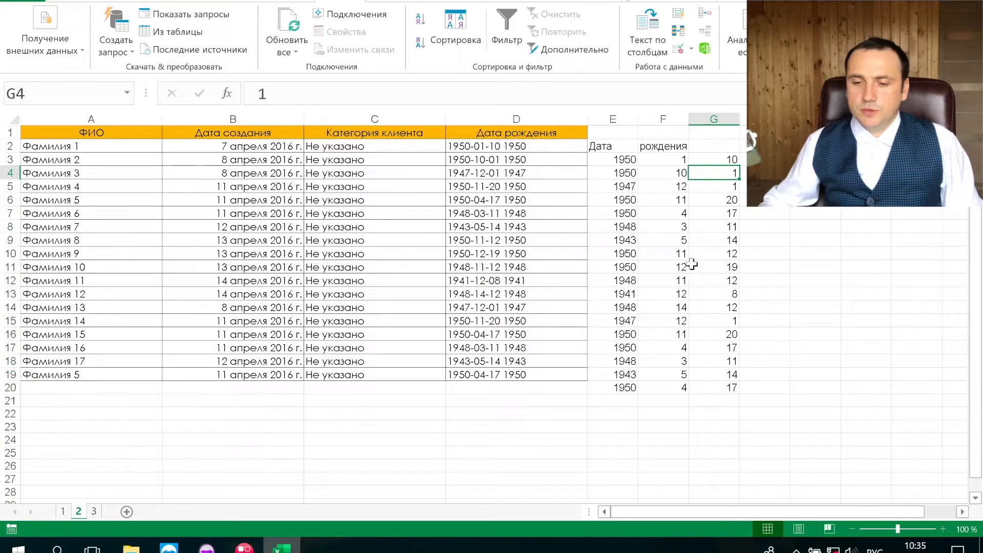
Label the three split columns in E2:G2 as Год, Месяц and День.
left_click(621, 146)
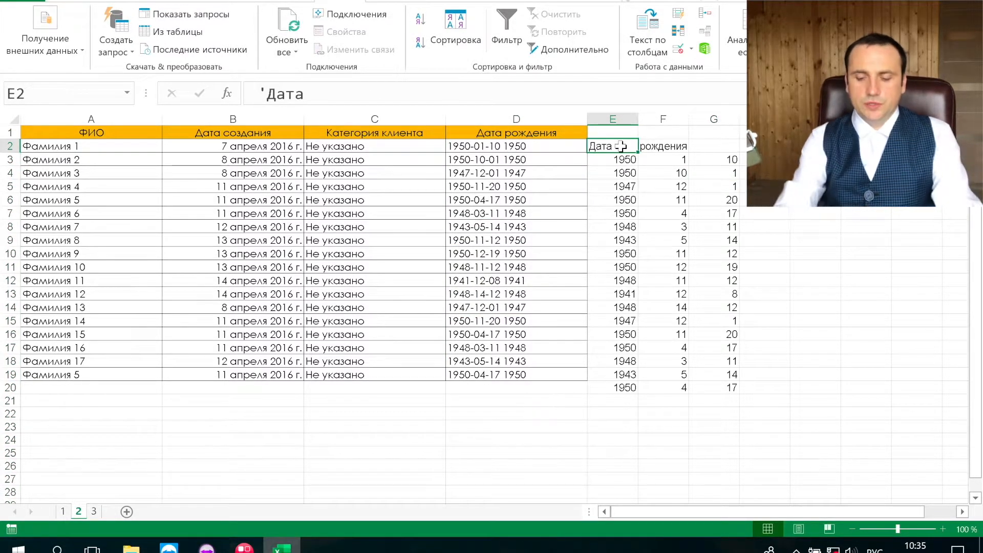
type("Год")
key("Tab")
type("день")
key("Tab")
key("Left")
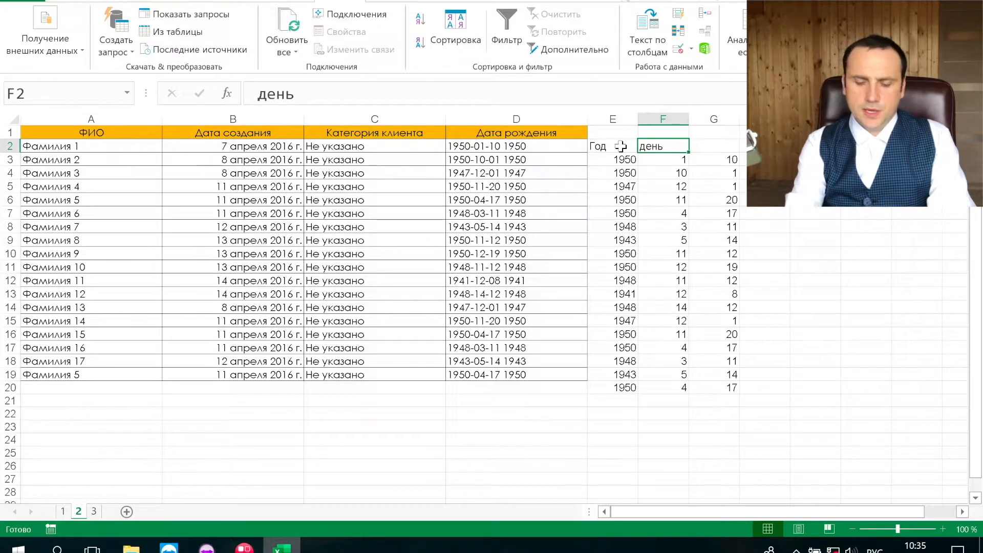
type("Месяц")
key("Tab")
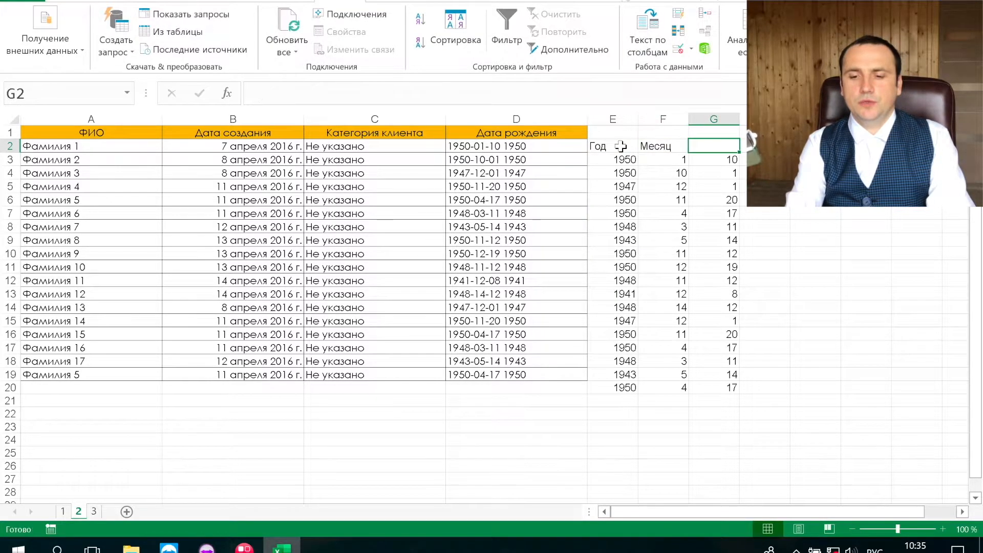
type("день")
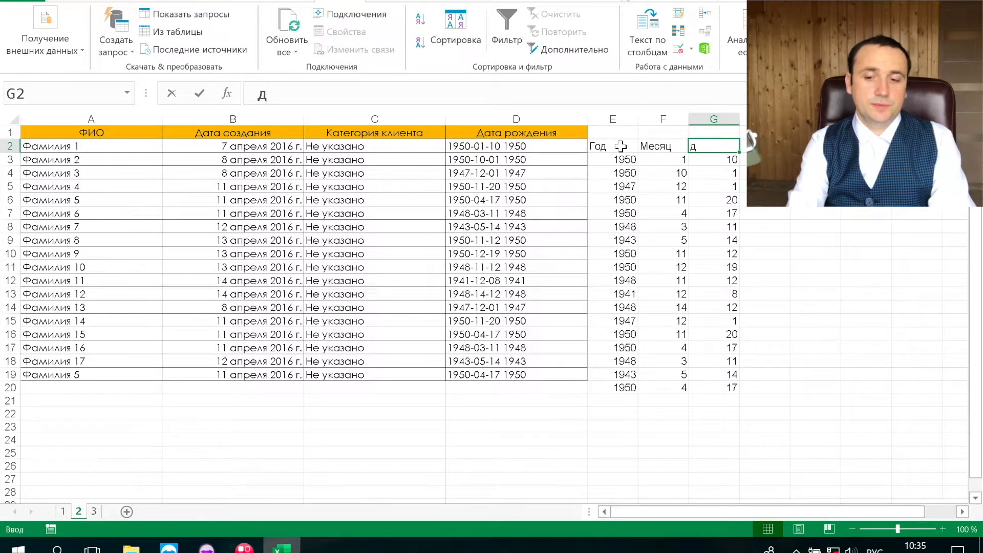
key("BackSpace")
key("BackSpace")
key("BackSpace")
type("ень")
key("Return")
Clear the original text values from D2:D19 in the Дата рождения column.
key("Left")
key("Left")
key("Up")
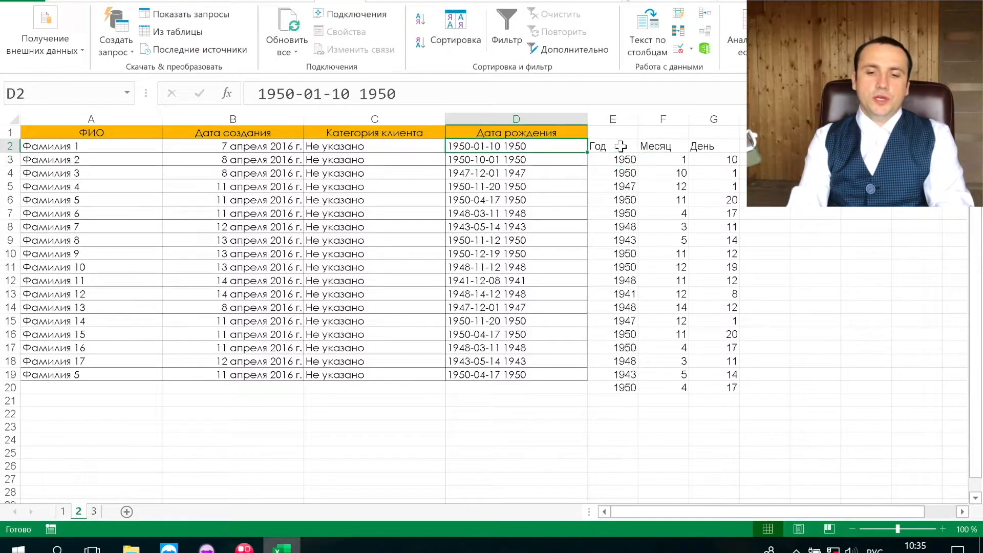
key("ctrl+shift+Down")
key("Delete")
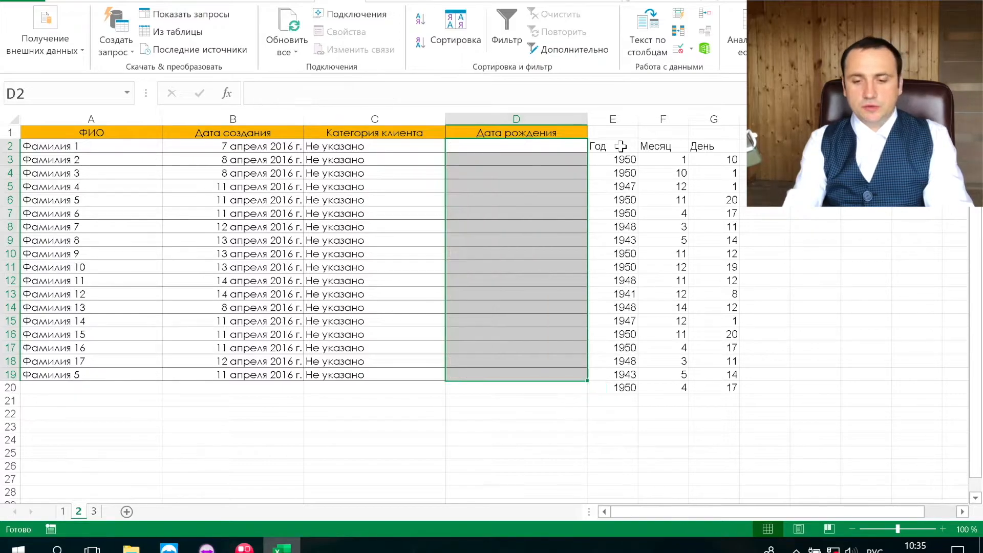
Move the split block E2:G20 up one row so its headings start in E1.
key("Up")
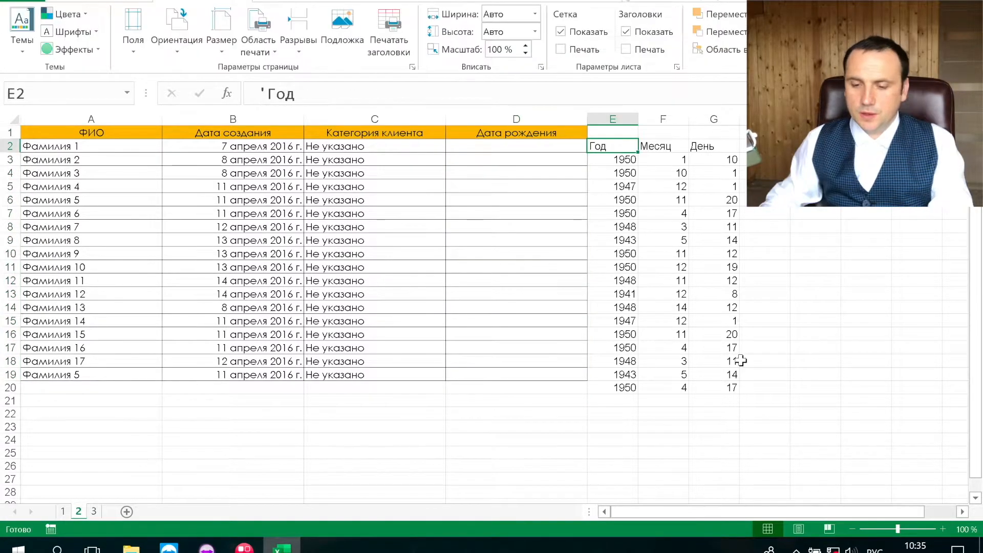
left_click(724, 391, "shift")
left_click_drag(645, 139, 643, 131)
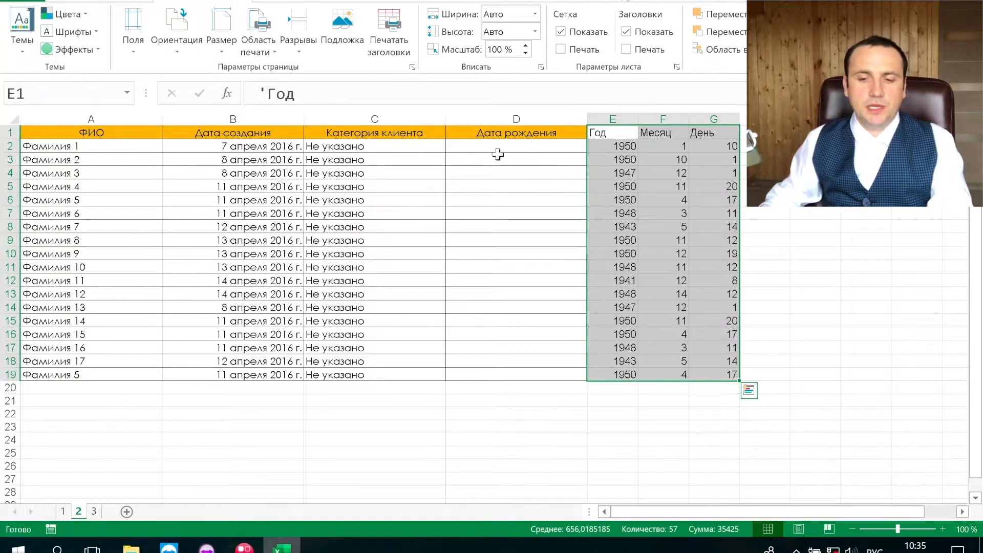
Enter the formula =ДАТА(E2;F2;G2) in D2 to build the birth date from year, month and day.
left_click(508, 158)
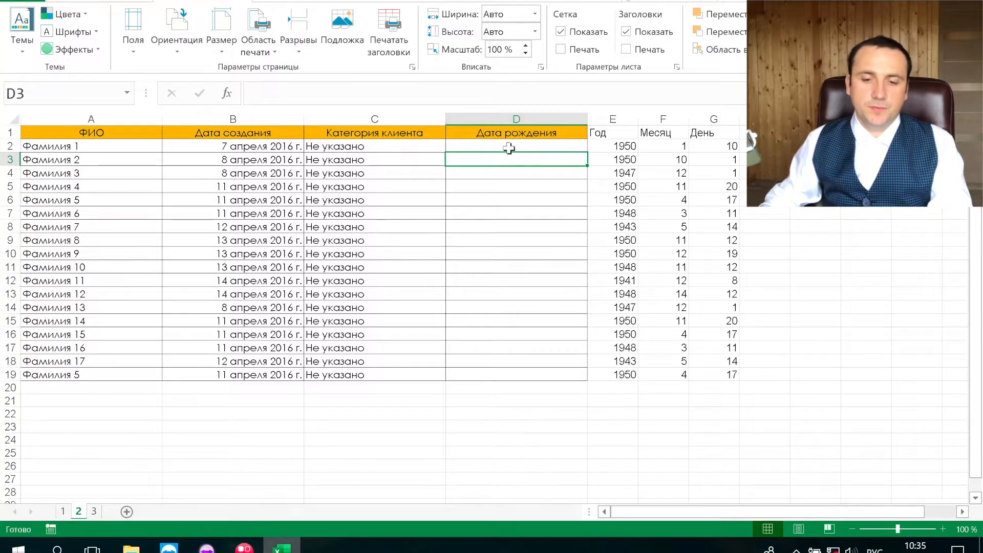
left_click(510, 146)
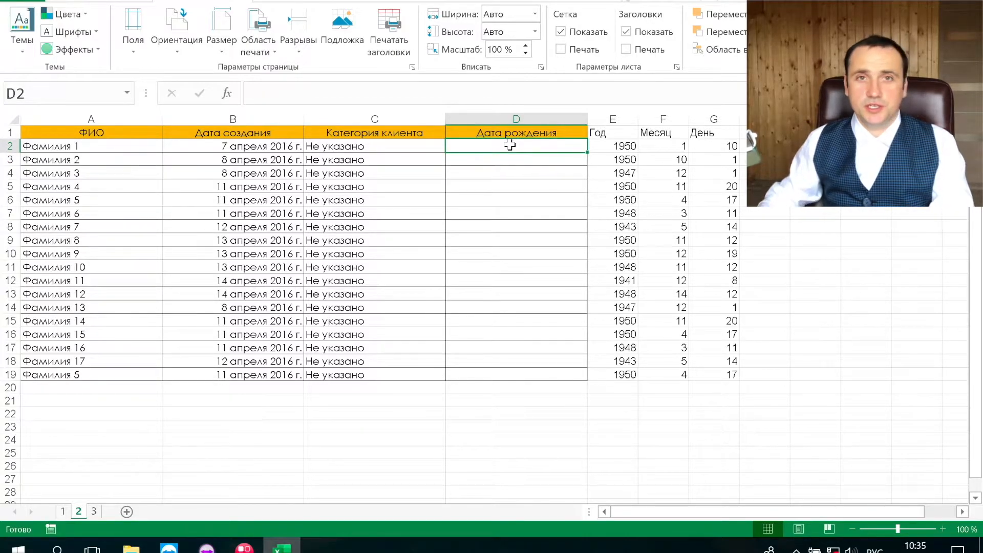
type("=дата(")
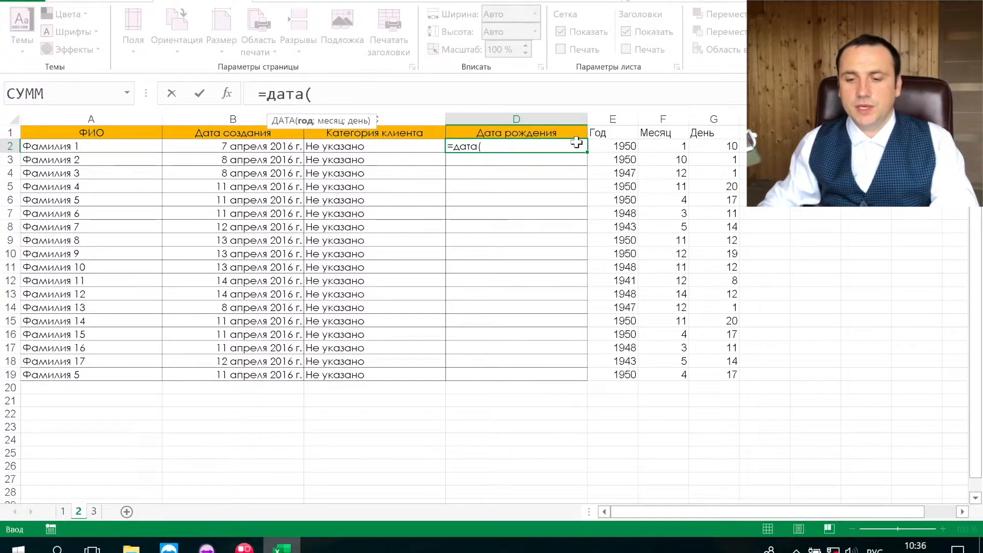
left_click(626, 148)
type(";")
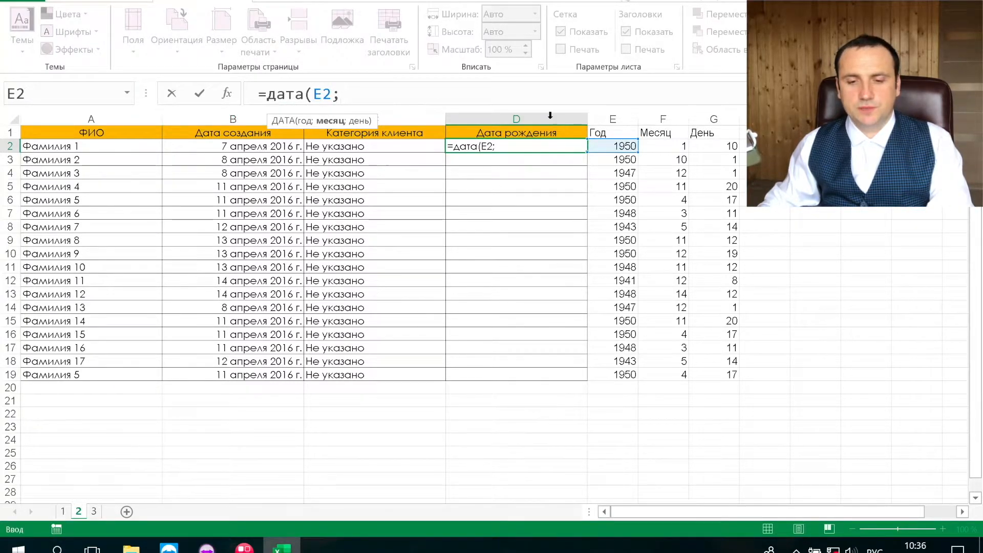
left_click(671, 146)
type(";")
left_click(727, 146)
key("Return")
Fill the date formula from D2 down to D19.
left_click(486, 146)
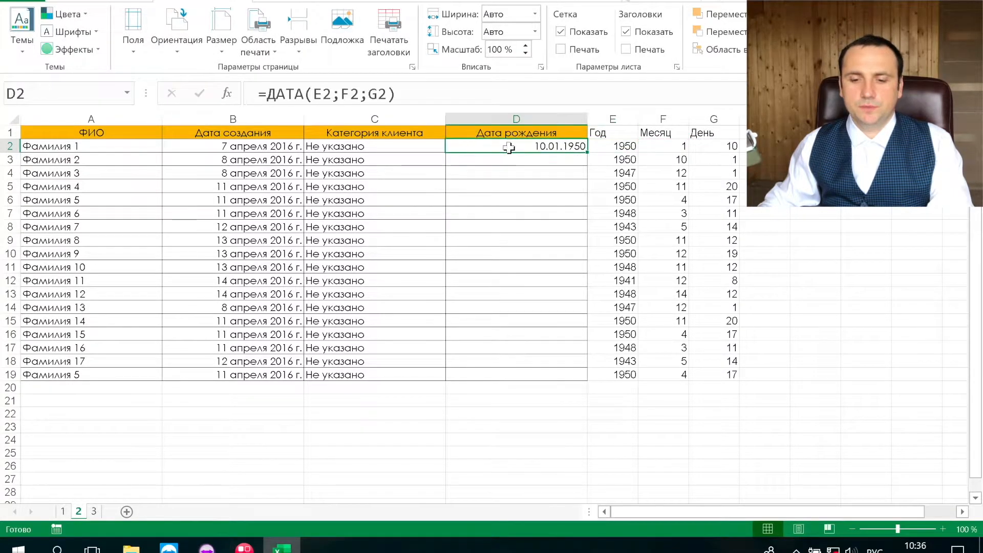
left_click_drag(588, 153, 551, 380)
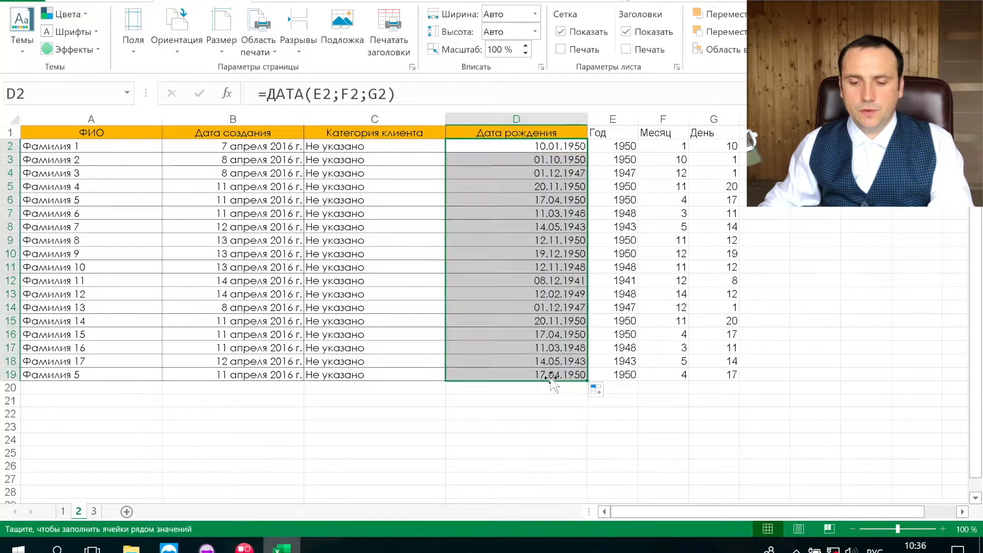
left_click(479, 280)
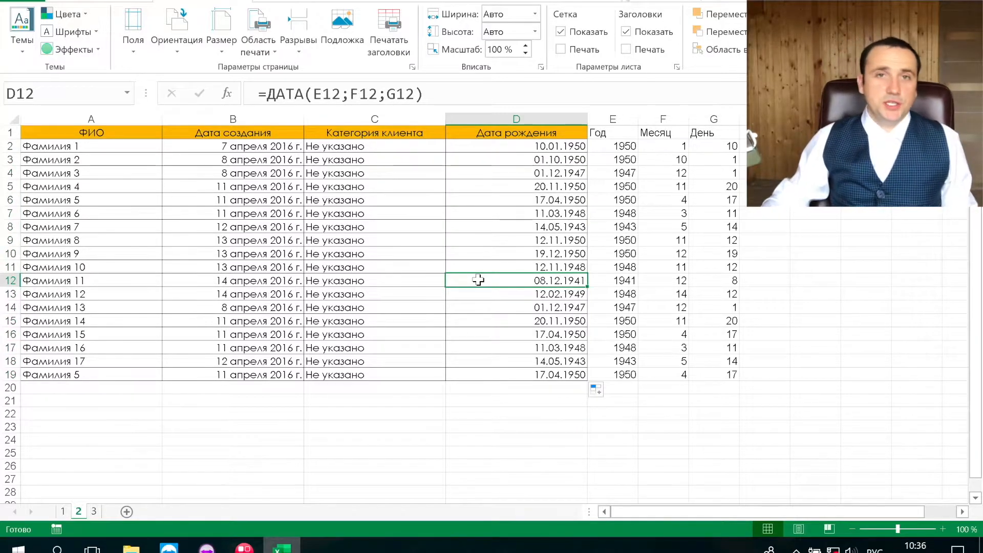
Copy the calculated dates in D2:D19.
left_click_drag(531, 149, 533, 373)
key("ctrl+c")
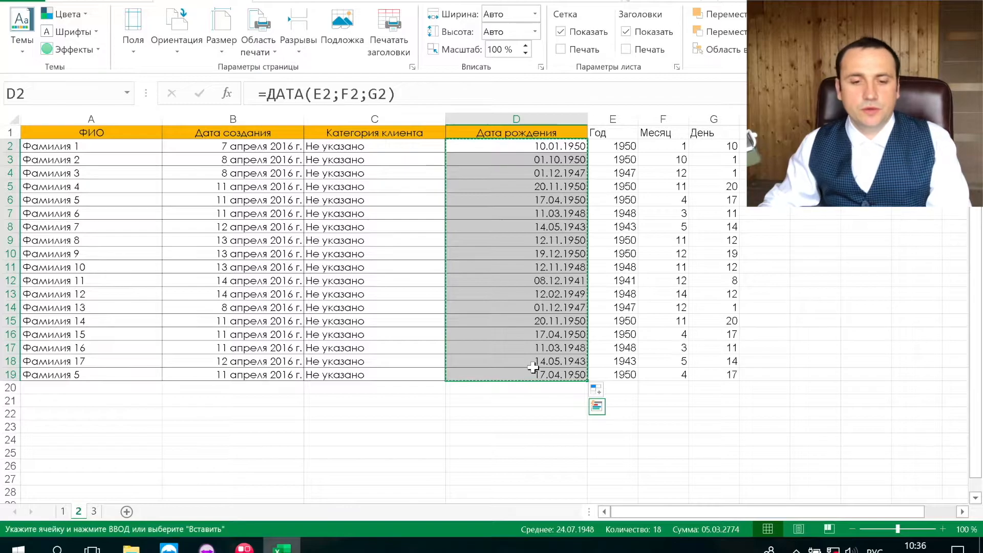
left_click(506, 211)
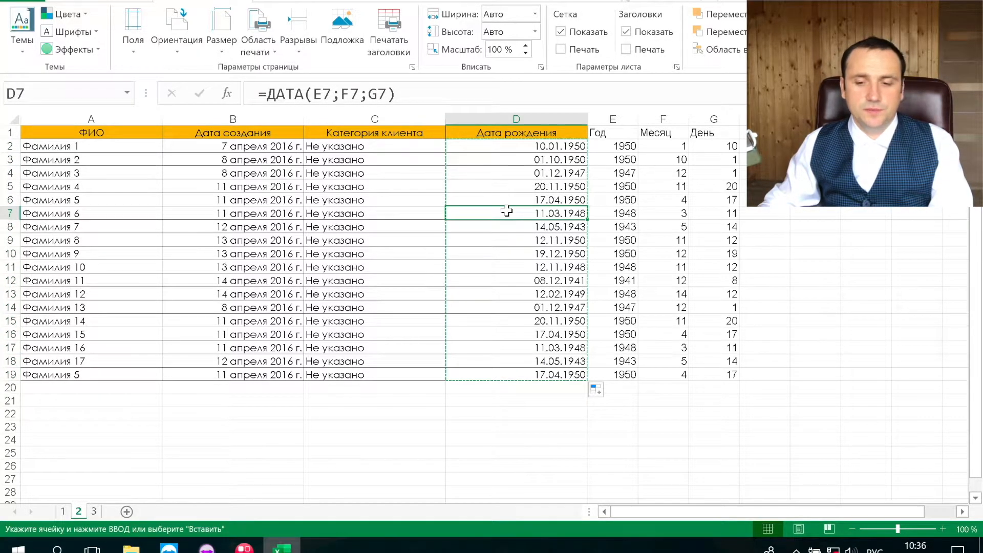
On sheet 3, widen the empty columns G and H beside the birth date table.
left_click(94, 511)
left_click(486, 156)
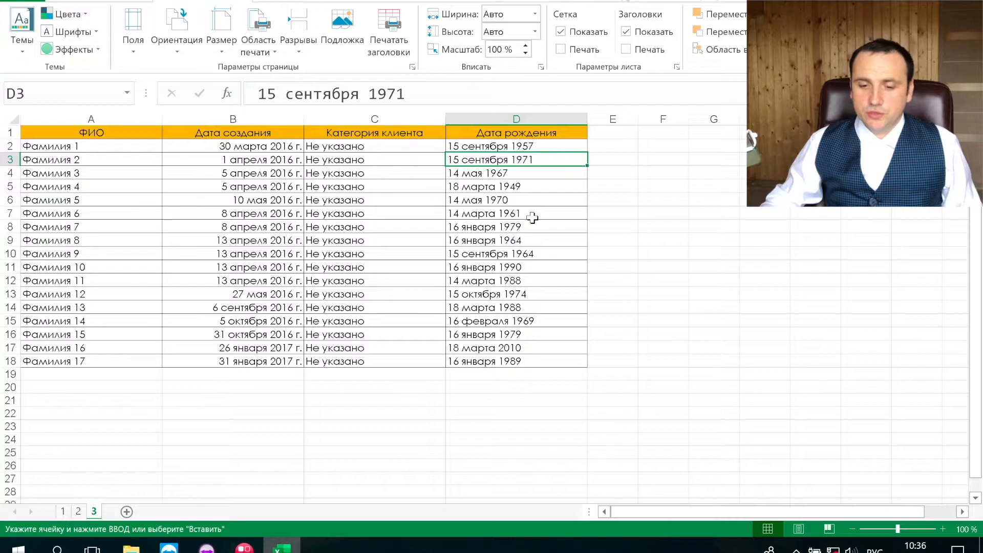
scroll(532, 217, "right", 2)
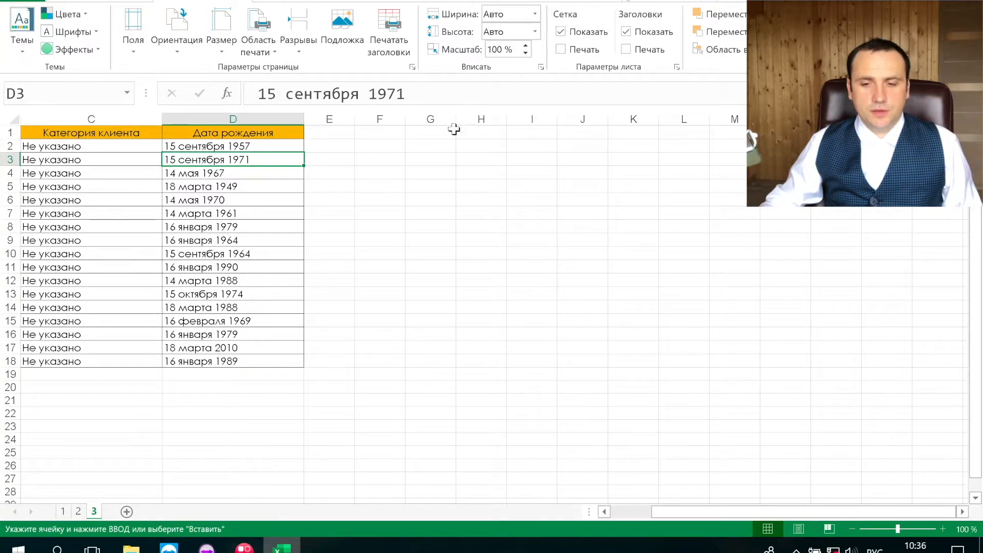
left_click_drag(451, 117, 511, 119)
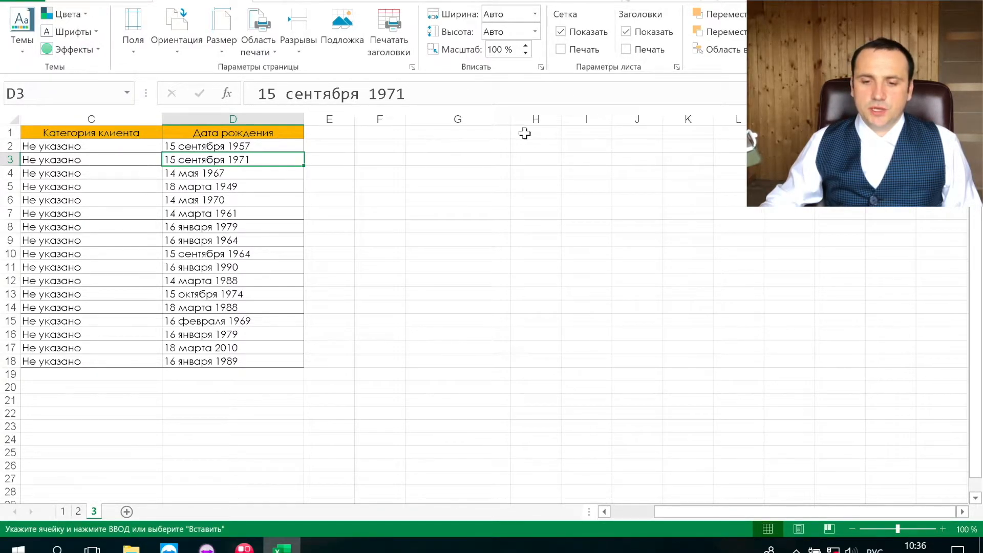
left_click_drag(562, 119, 592, 131)
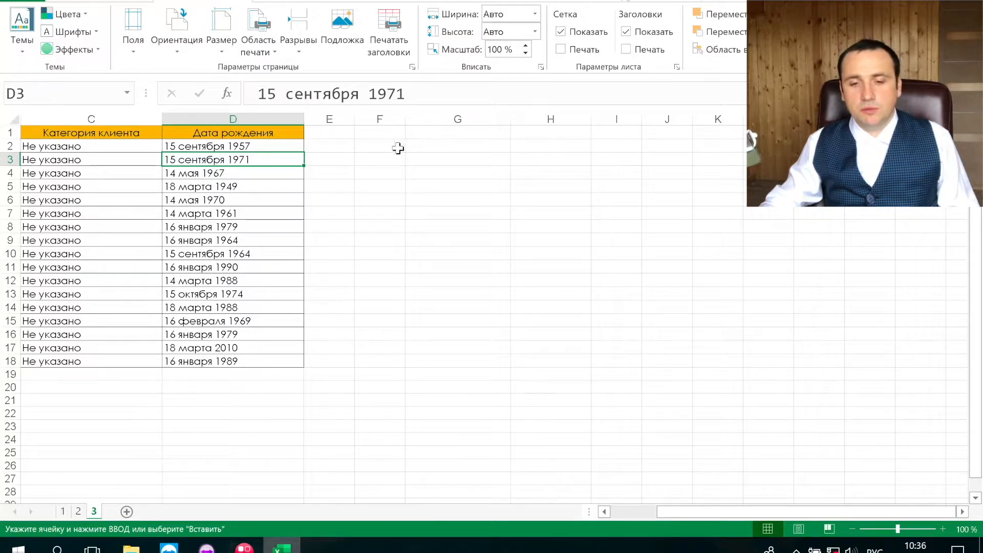
Enter the headings Месяца in G1 and Номер месяца in H1 for a month lookup table.
left_click(426, 133)
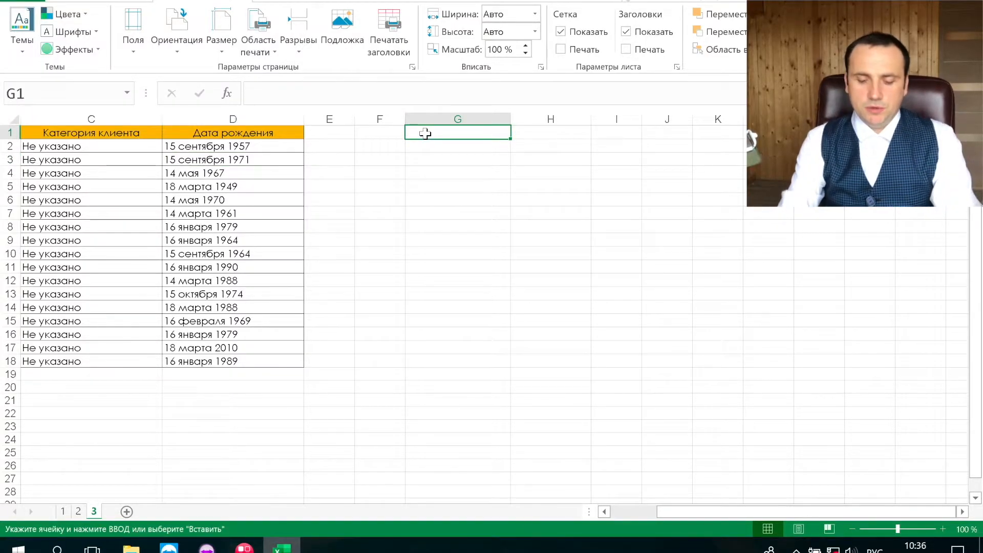
type("Месяца")
key("Tab")
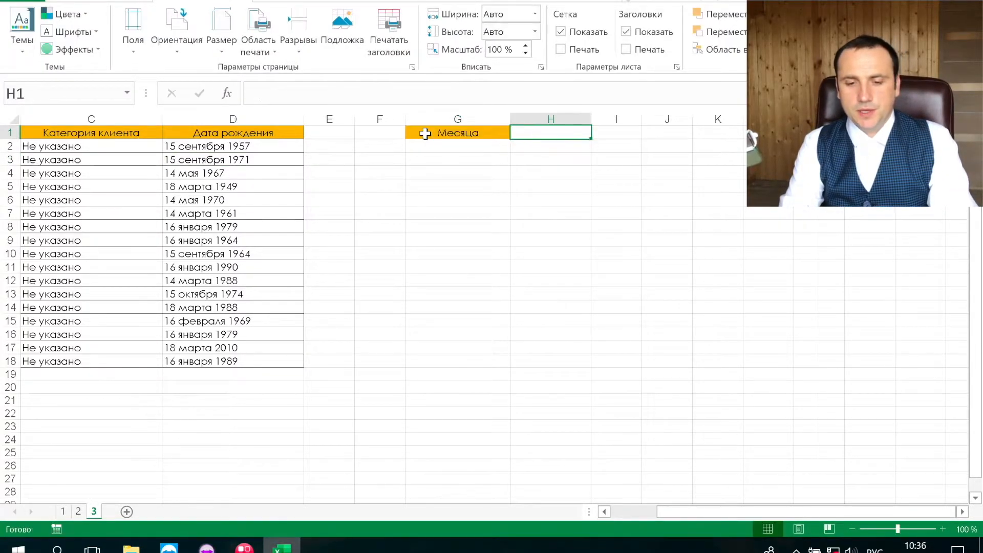
type("Номер")
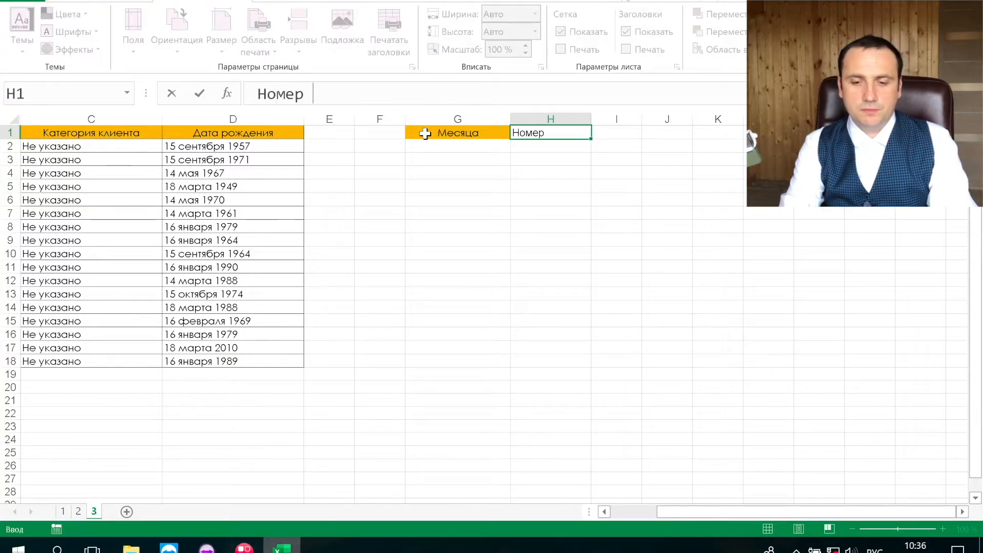
type(" месяца")
key("Return")
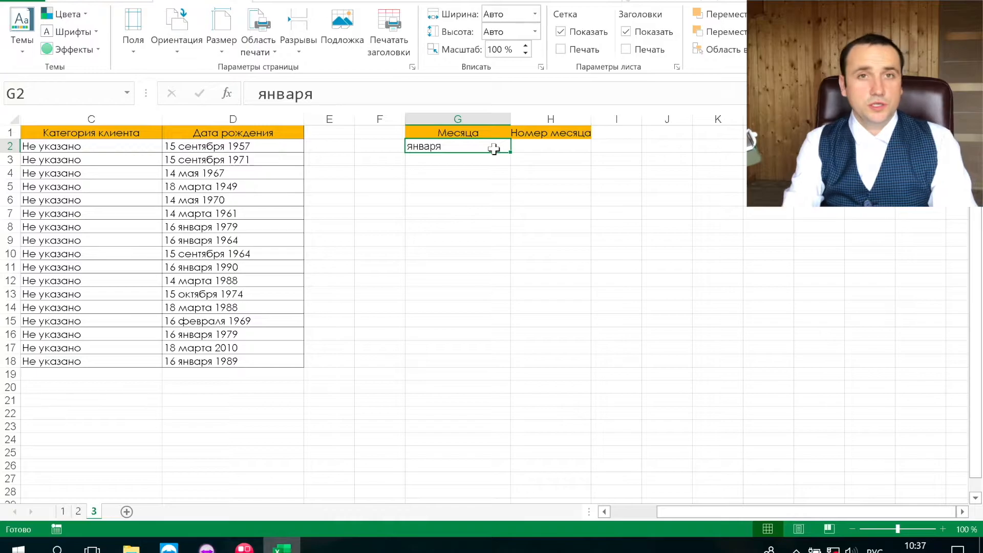
Enter январь in G2, fill the month names down to G18, and fill H2:H18 with 1.
type("ян")
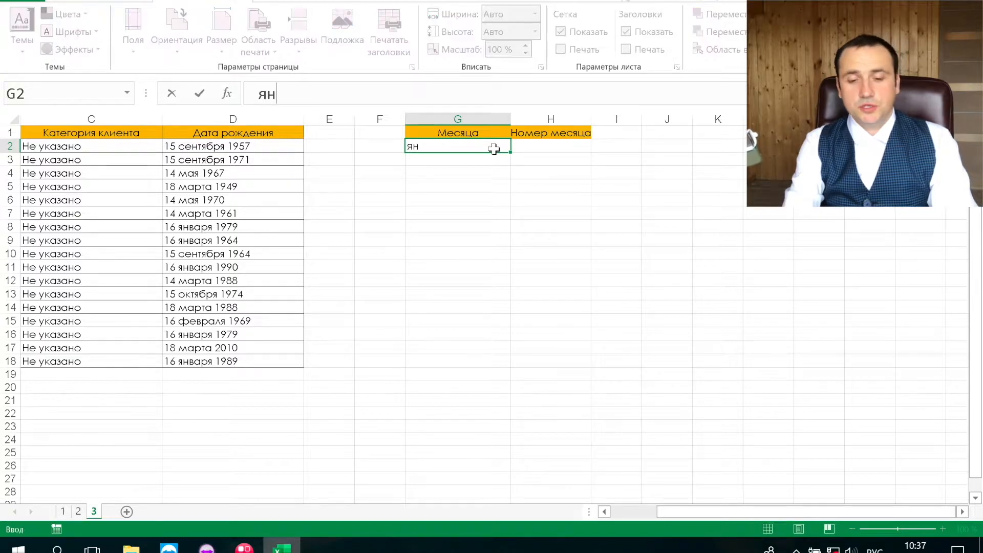
type("варь")
left_click(494, 149)
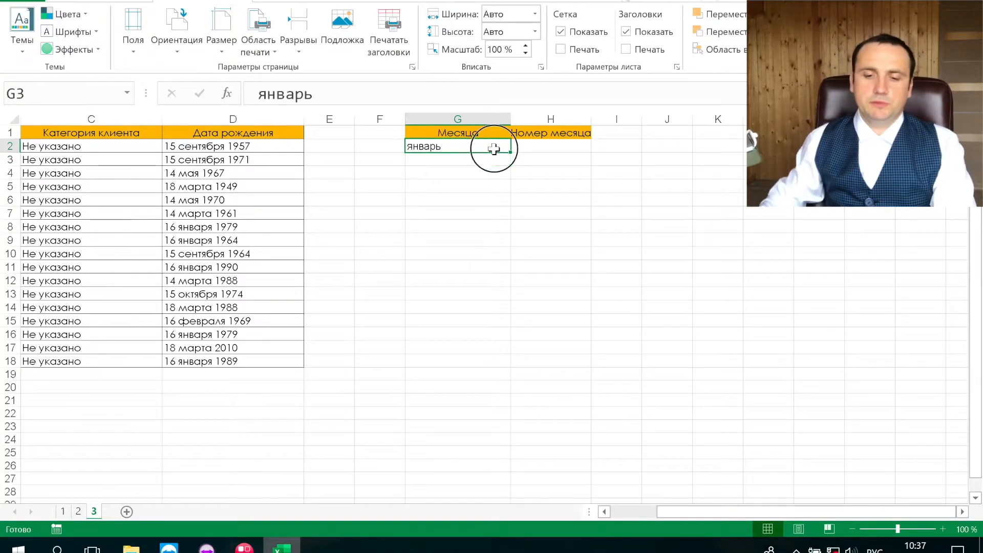
left_click_drag(509, 153, 483, 362)
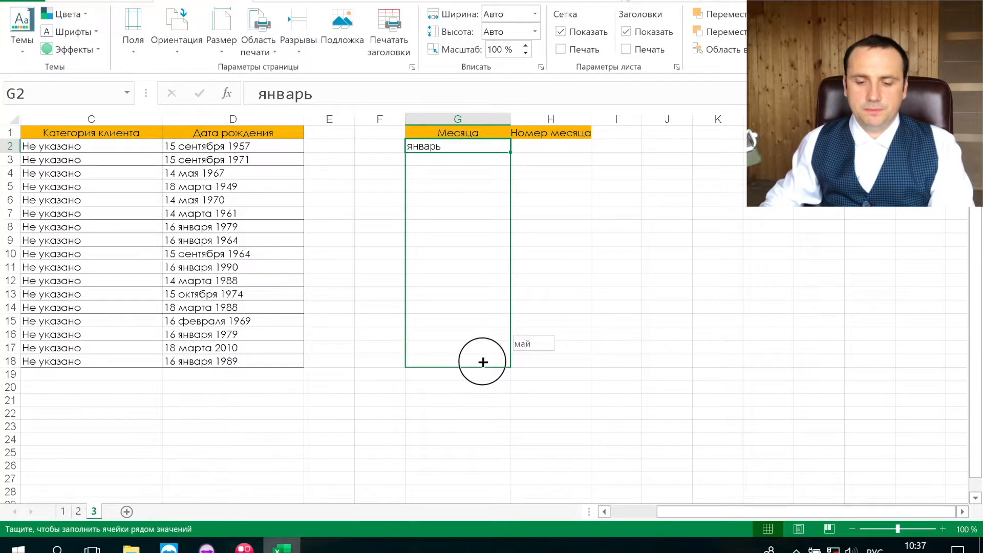
left_click_drag(483, 363, 483, 362)
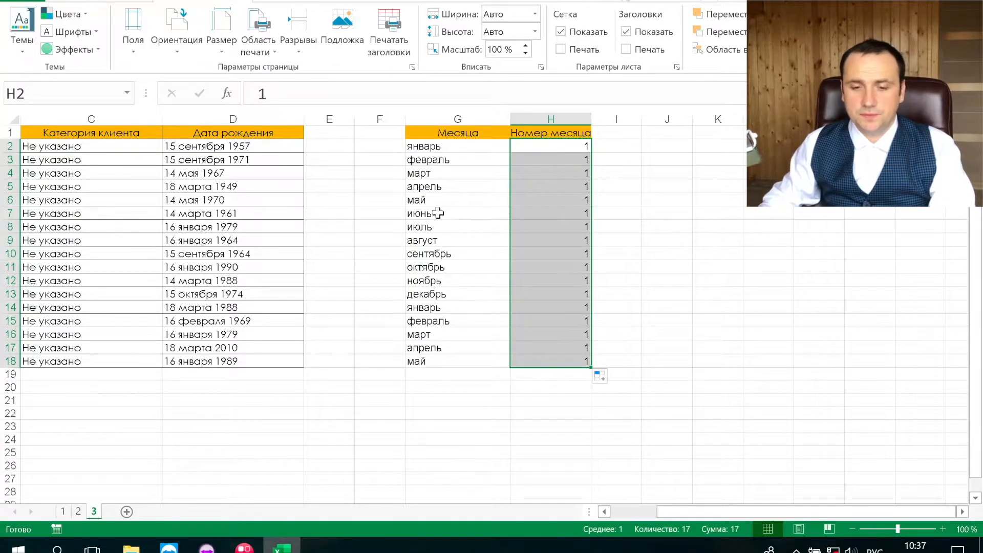
Change the month names in G2:G4 to the genitive forms января, февраля and марта.
left_click(485, 148)
left_click(308, 97)
key("BackSpace")
type("я")
key("Return")
left_click(316, 93)
key("BackSpace")
type("я")
key("Return")
left_click(316, 92)
type("а")
key("Return")
Change the month names in G5 and G6 to апреля and мая.
left_click(317, 92)
key("BackSpace")
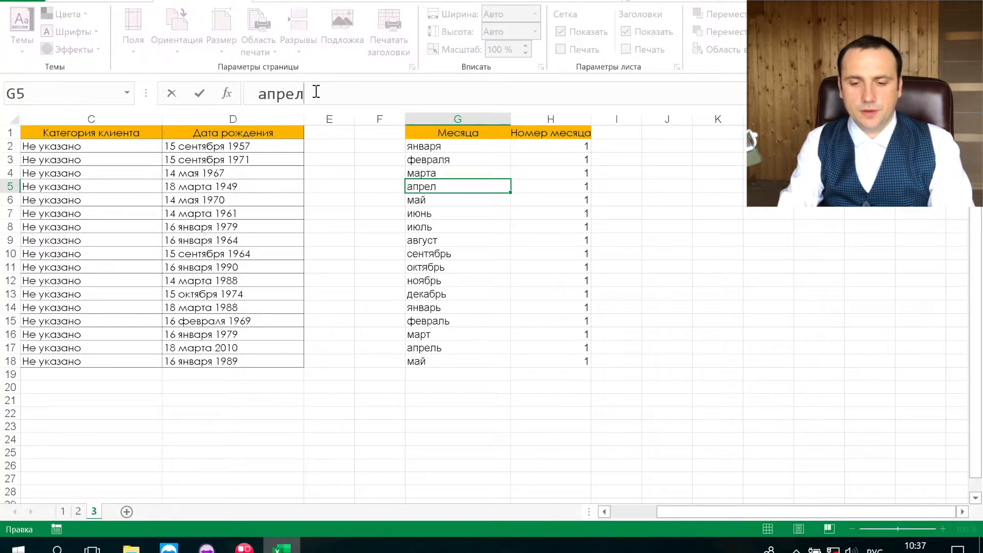
key("Return")
left_click(316, 92)
key("BackSpace")
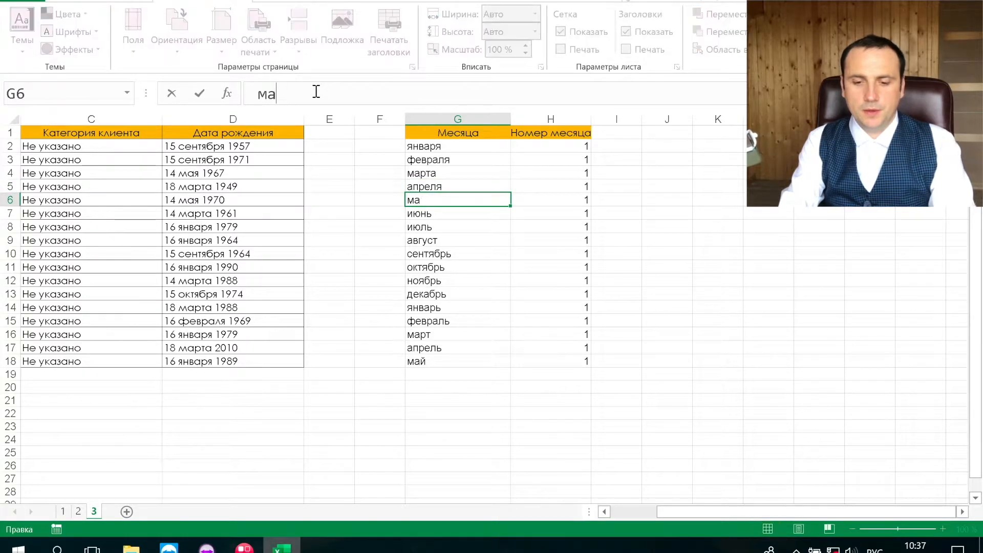
type("я")
key("Return")
key("F3")
key("Escape")
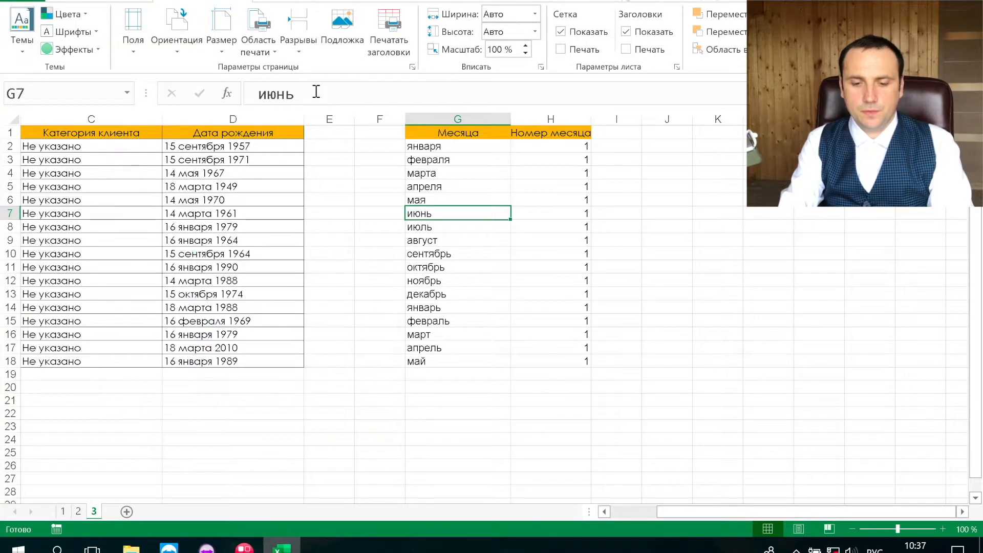
key("F3")
key("Escape")
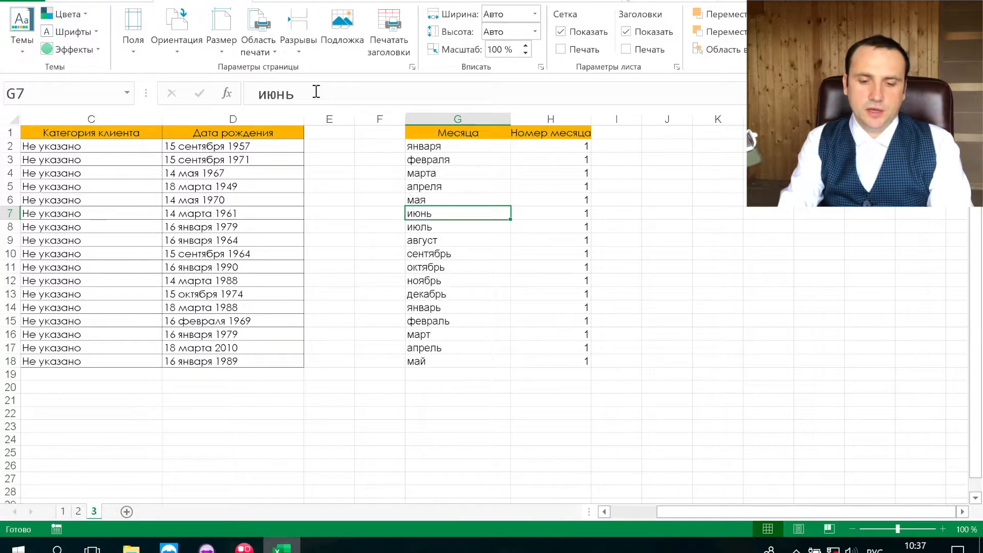
Change the month names in G7 and G8 to июня and июля.
left_click(316, 93)
key("BackSpace")
type("я")
key("Return")
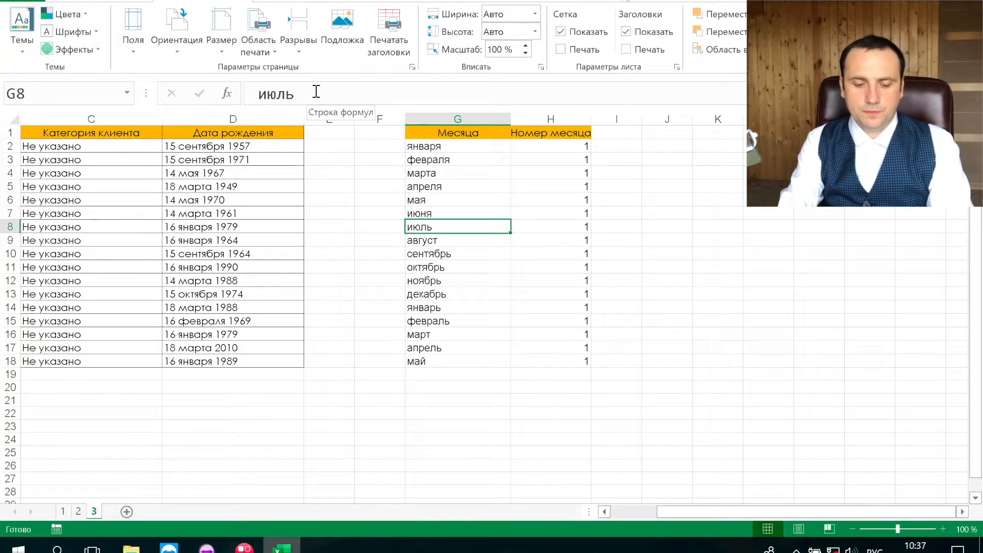
left_click(316, 92)
key("BackSpace")
type("я")
key("Return")
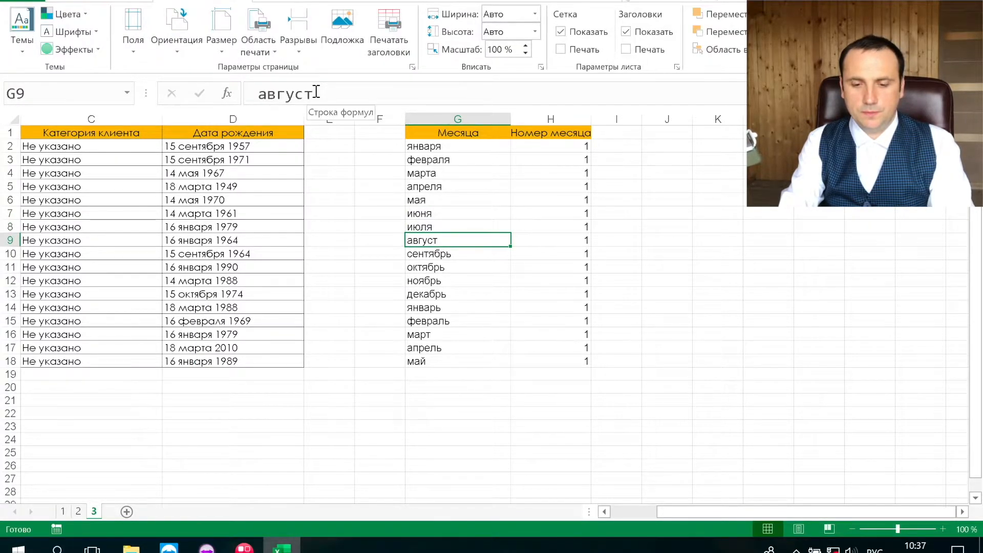
Change the month names in G9 and G10 to августа and сентября.
left_click(316, 92)
type("а")
key("Return")
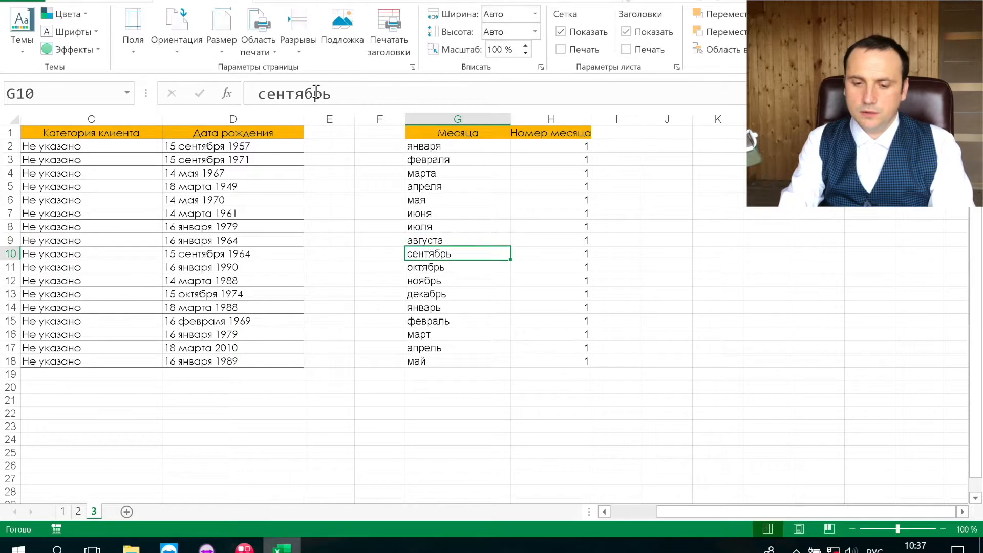
key("F3")
key("Escape")
left_click(316, 92)
key("BackSpace")
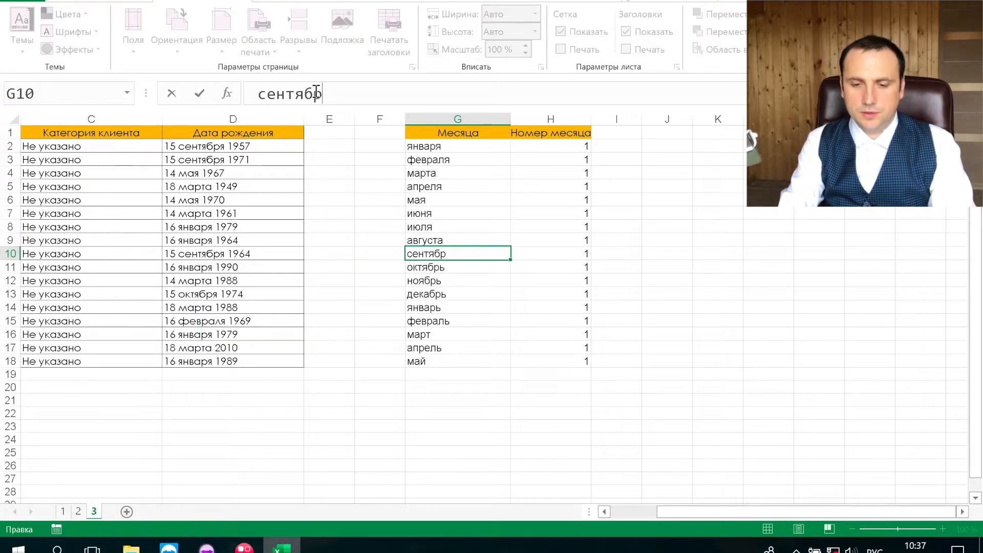
type("я")
key("Return")
Change the month names in G11:G13 to the genitive forms октября, ноября and декабря.
left_click(316, 92)
key("BackSpace")
type("я")
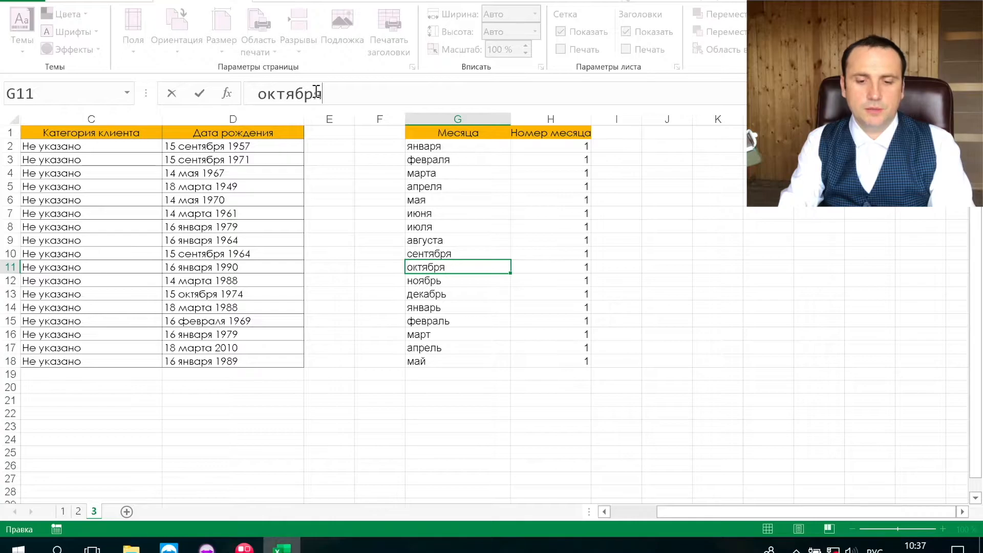
key("Return")
left_click(316, 93)
key("BackSpace")
type("я")
key("Return")
left_click(316, 92)
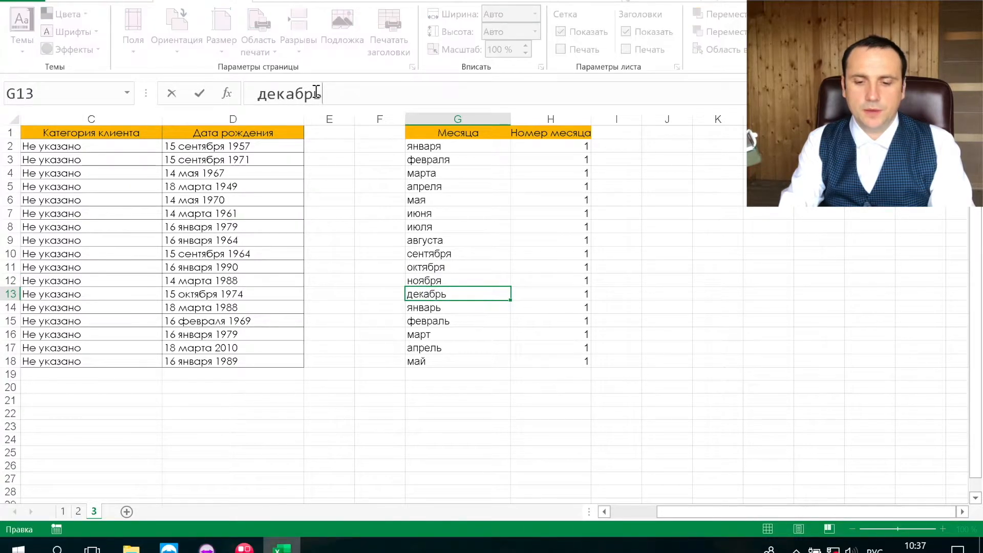
key("BackSpace")
type("я")
key("Return")
Clear the surplus month names and numbers in G14:H18.
left_click(316, 92)
key("Return")
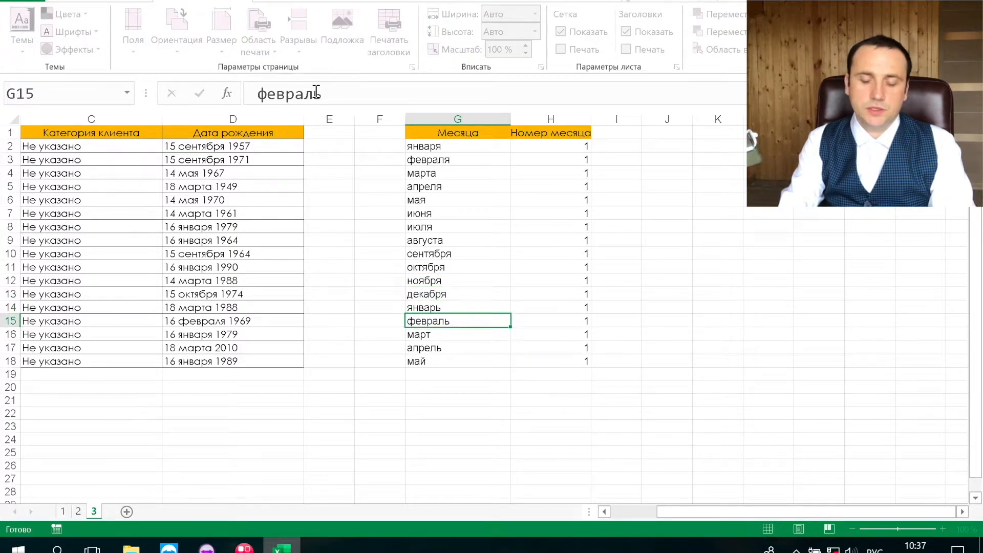
key("Up")
key("shift+Right")
key("shift+Down")
key("shift+Down")
key("shift+Down")
key("shift+Down")
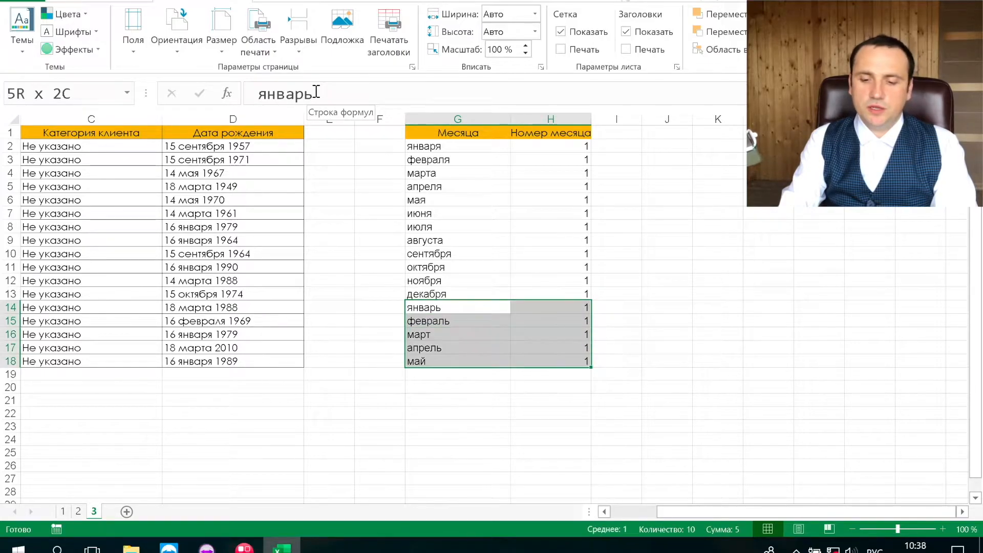
key("alt+я")
key("Delete")
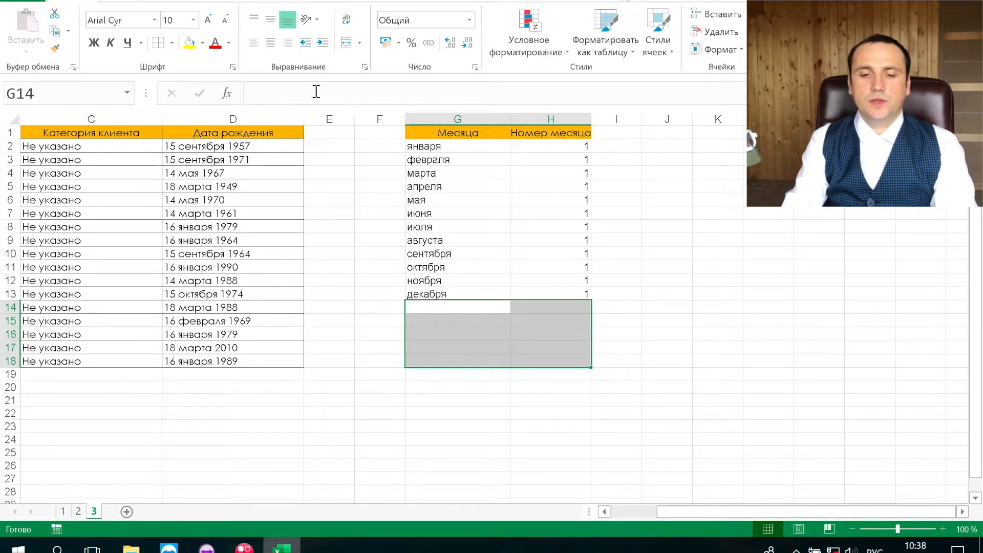
Set H3 to 2 and fill the month numbers as a series from 1 to 12 down H2:H13.
key("Up")
key("Right")
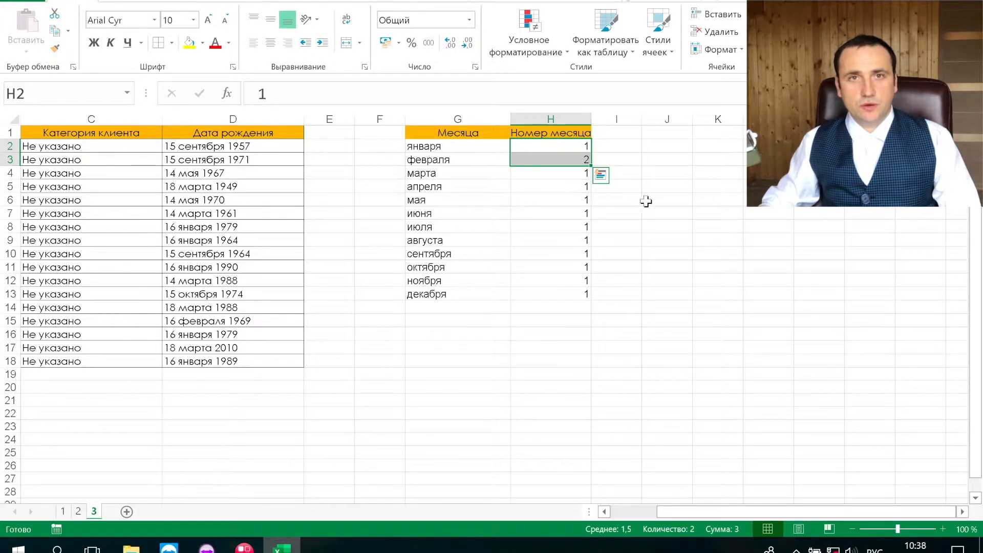
double_click(591, 165)
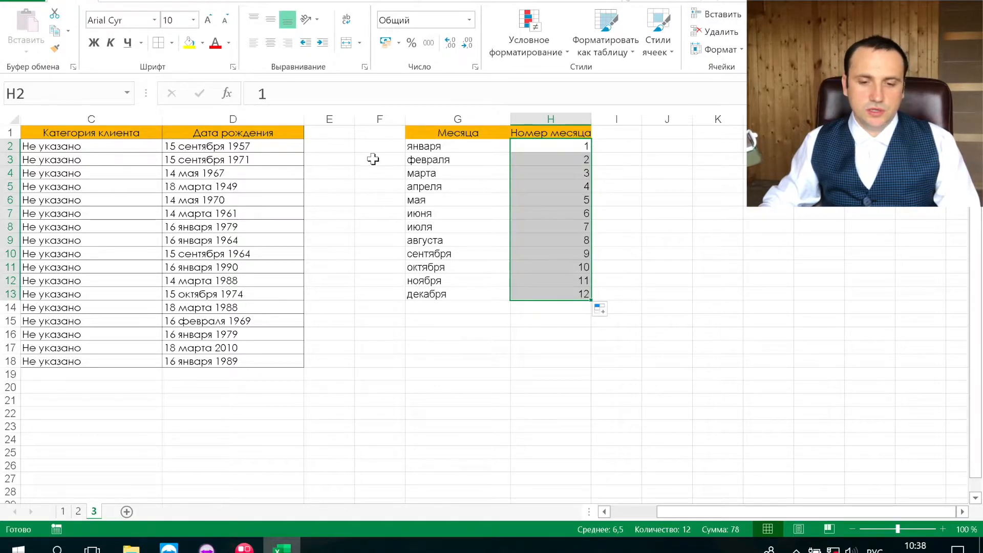
Insert two new columns at E and F, between the birth dates and the month table.
left_click_drag(323, 119, 362, 121)
right_click(365, 122)
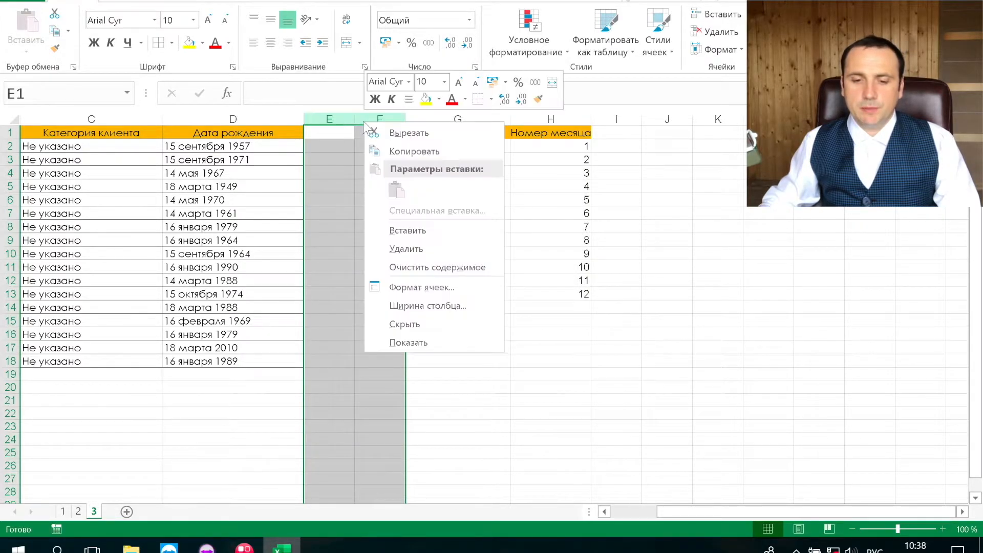
left_click(401, 230)
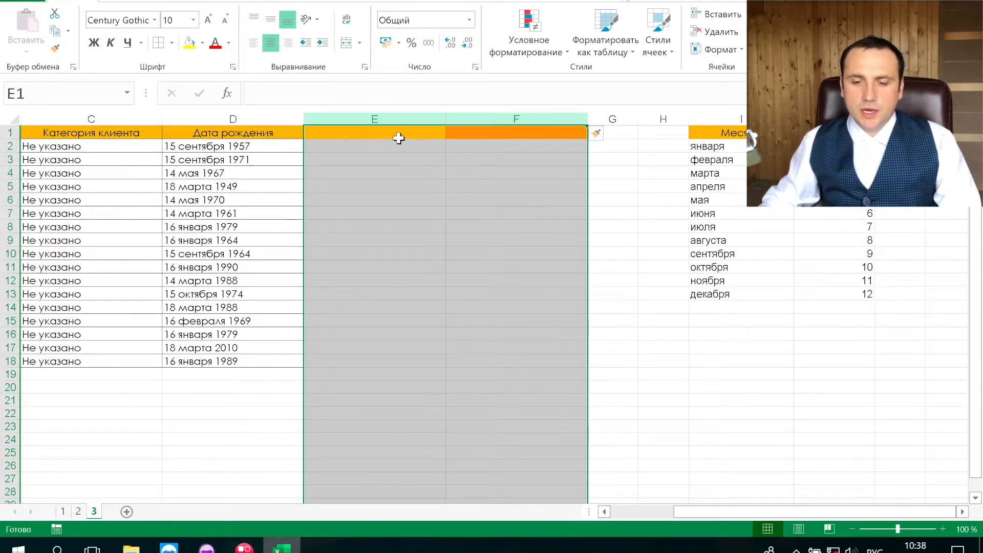
left_click(338, 146)
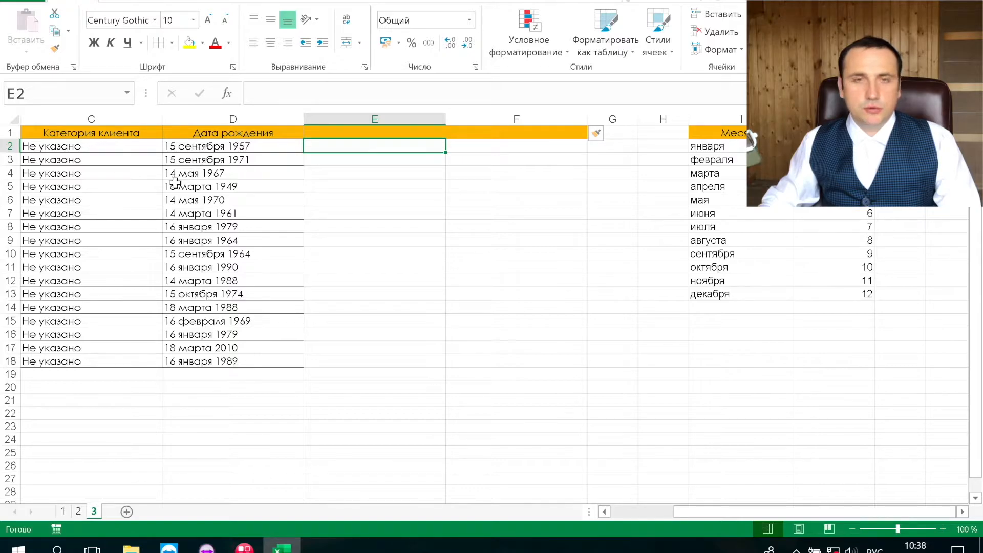
Insert one more column before column E and another before column G.
left_click(362, 119)
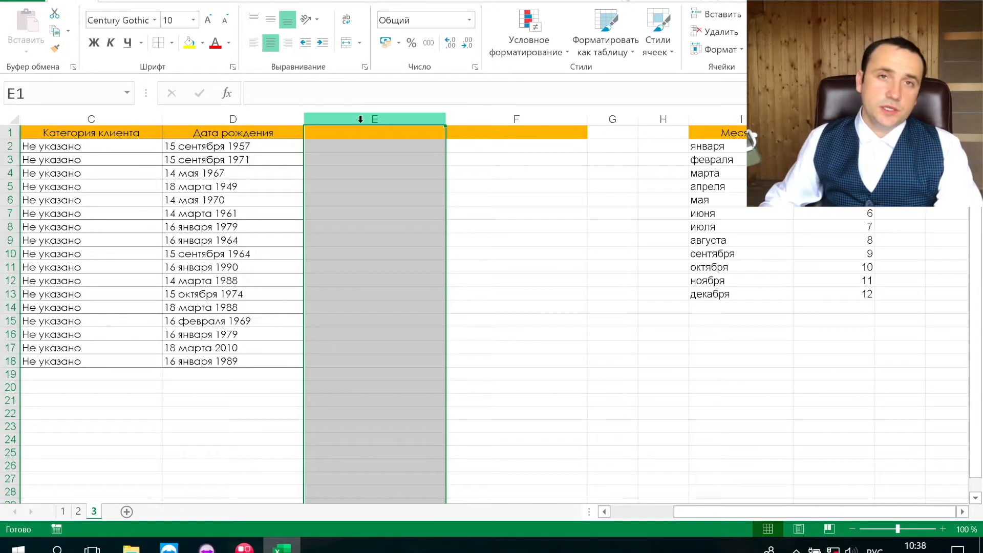
right_click(365, 124)
left_click(418, 231)
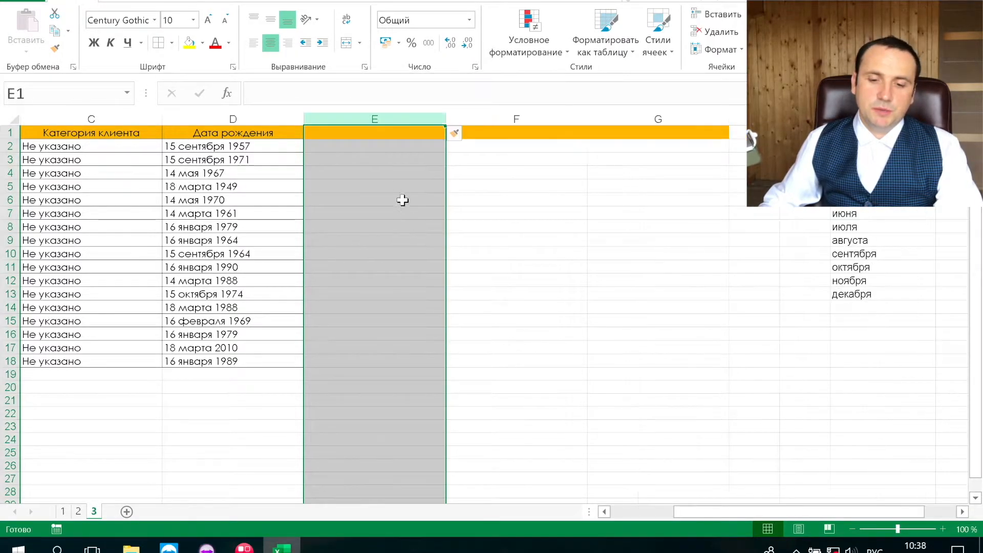
left_click(398, 157)
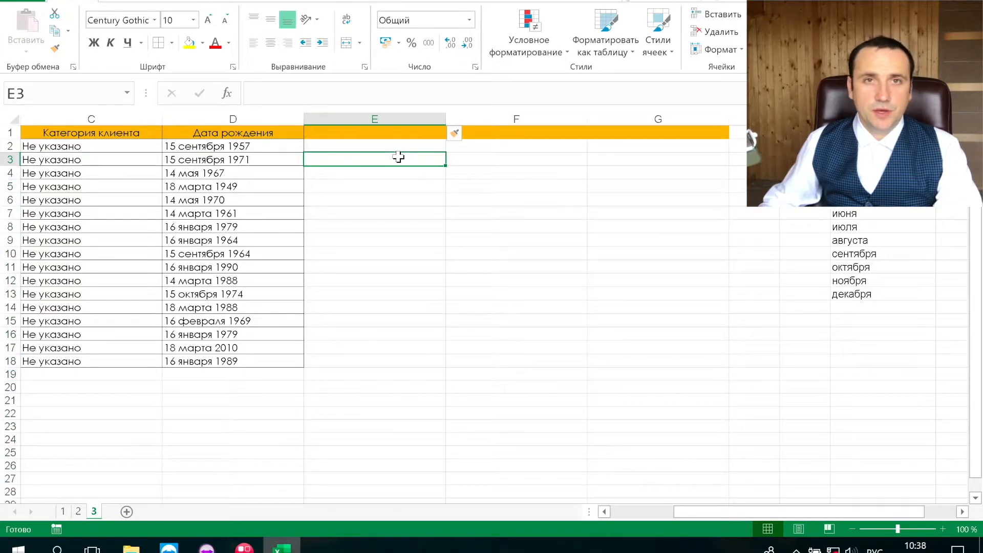
left_click(674, 119)
right_click(674, 120)
left_click(717, 236)
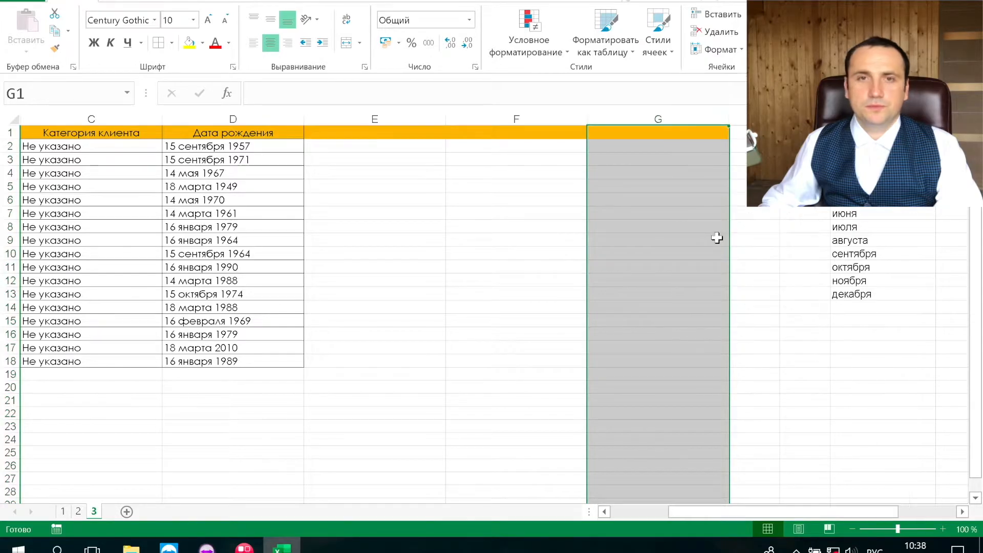
Enter the headers день, месяц and год in E1:G1 and a date header in H1.
scroll(693, 246, "right", 1)
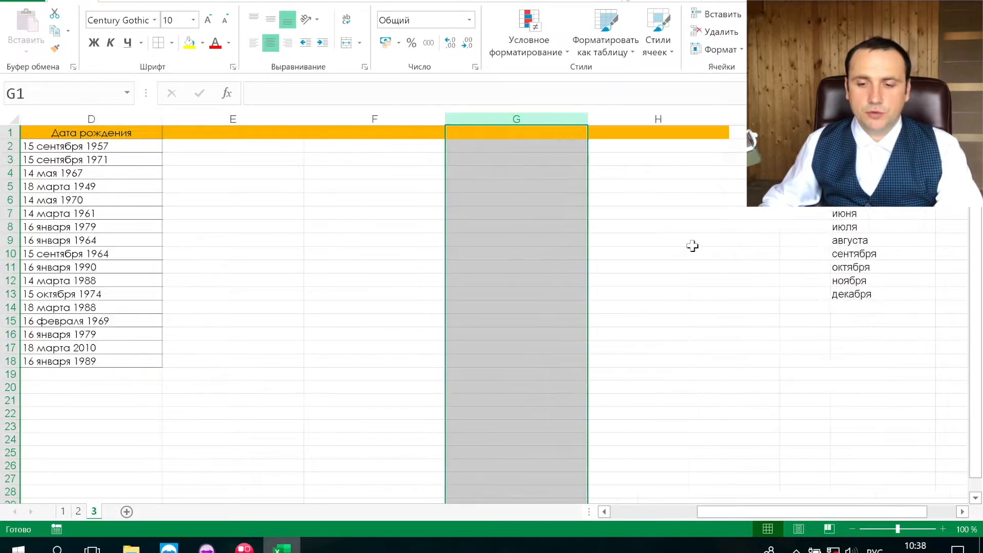
scroll(691, 244, "left", 2)
scroll(584, 212, "right", 5)
scroll(584, 211, "left", 4)
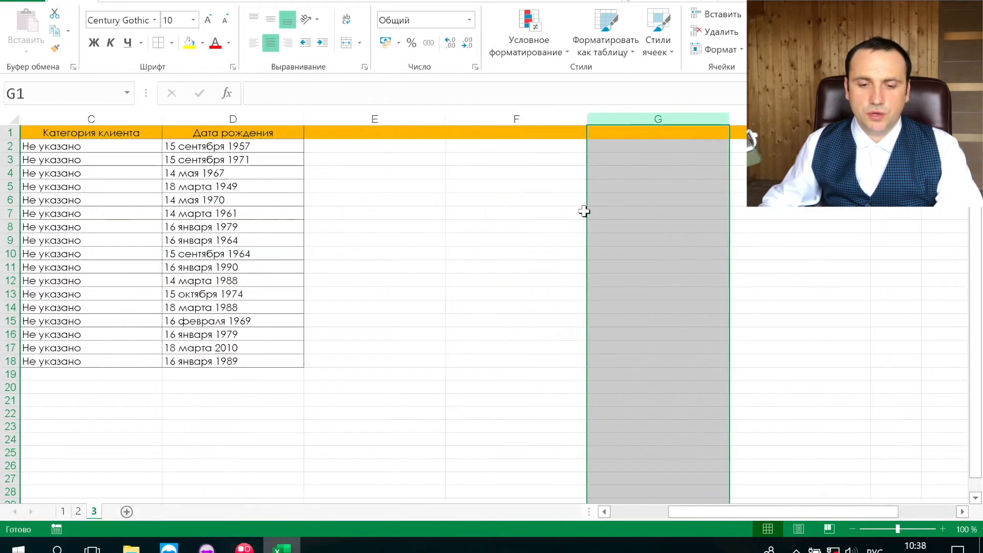
left_click(542, 131)
type("день")
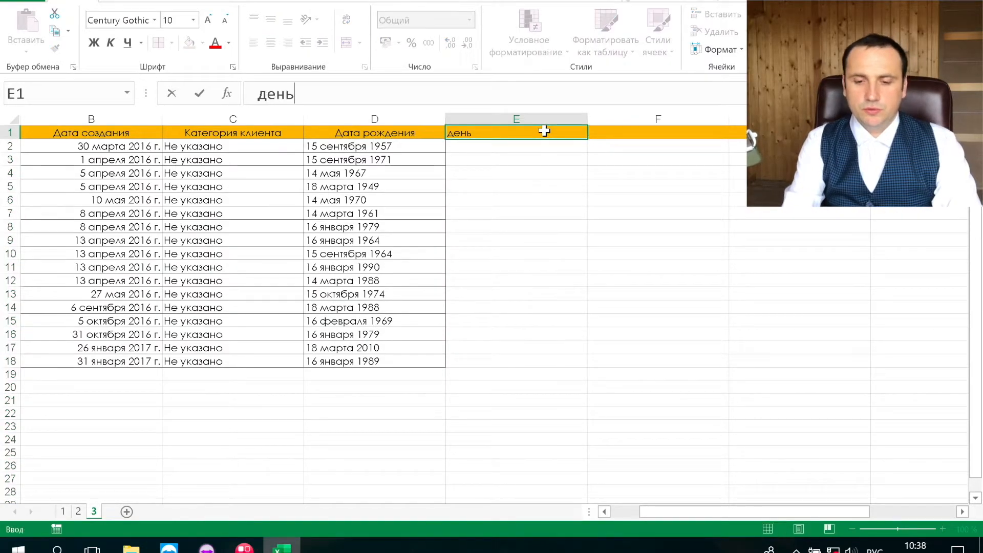
key("Tab")
type("месяц")
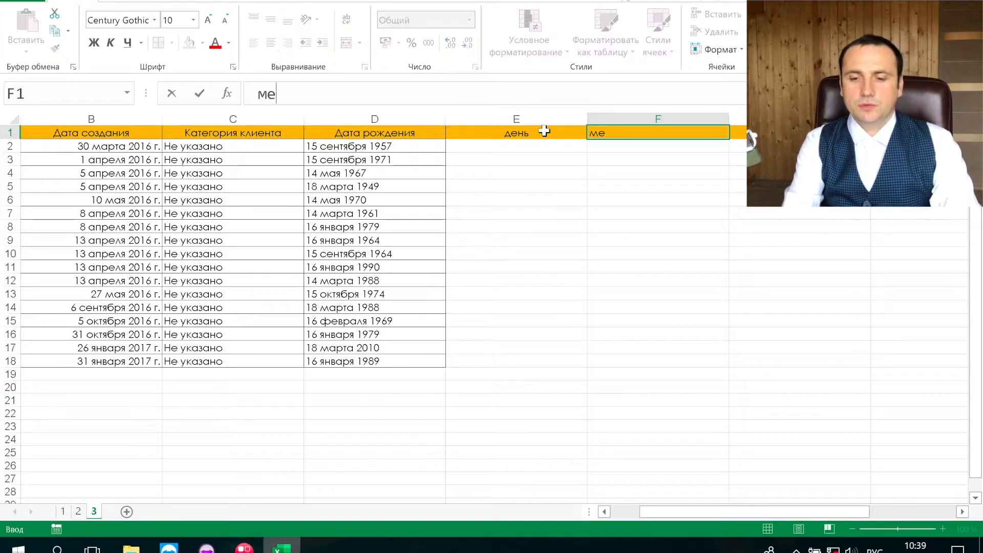
key("Tab")
type("год")
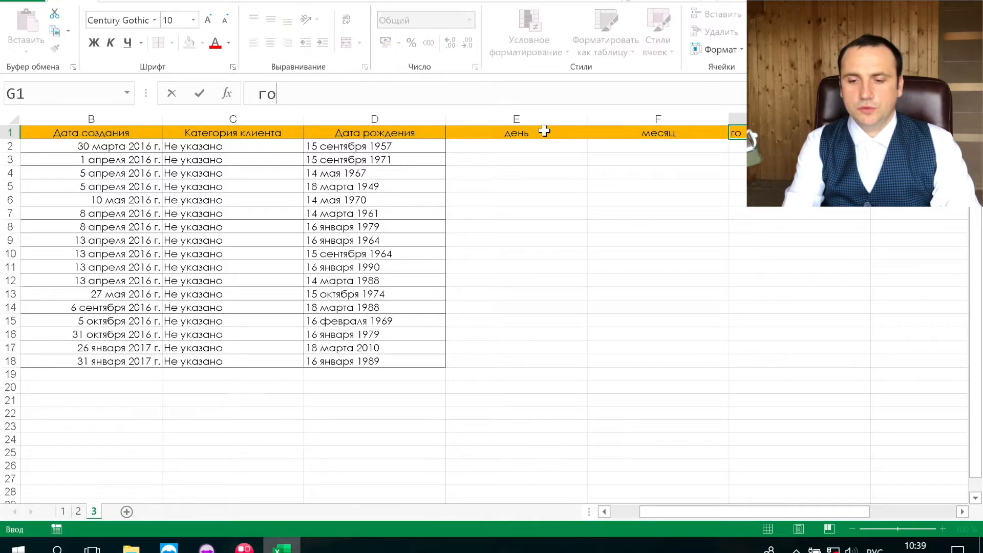
key("Tab")
type("Дта")
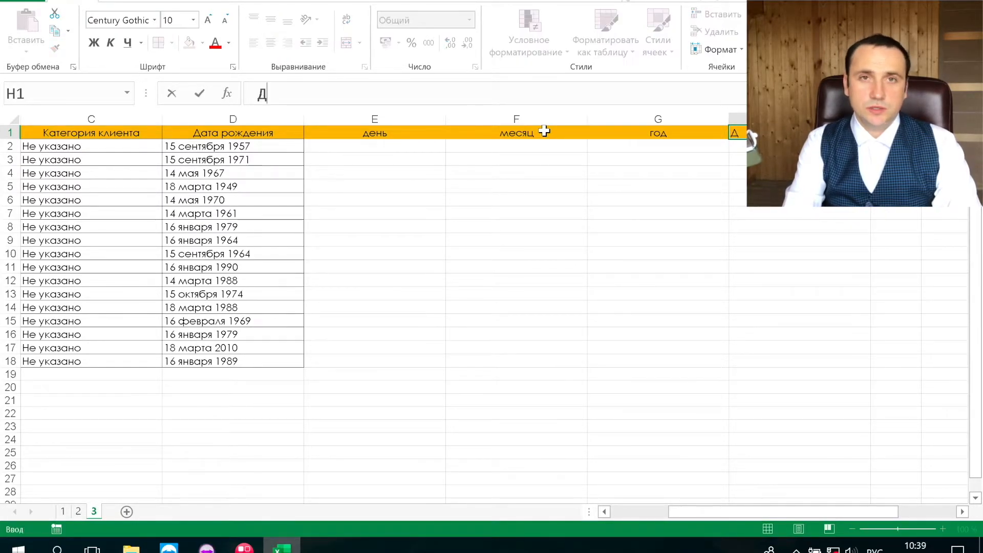
key("Return")
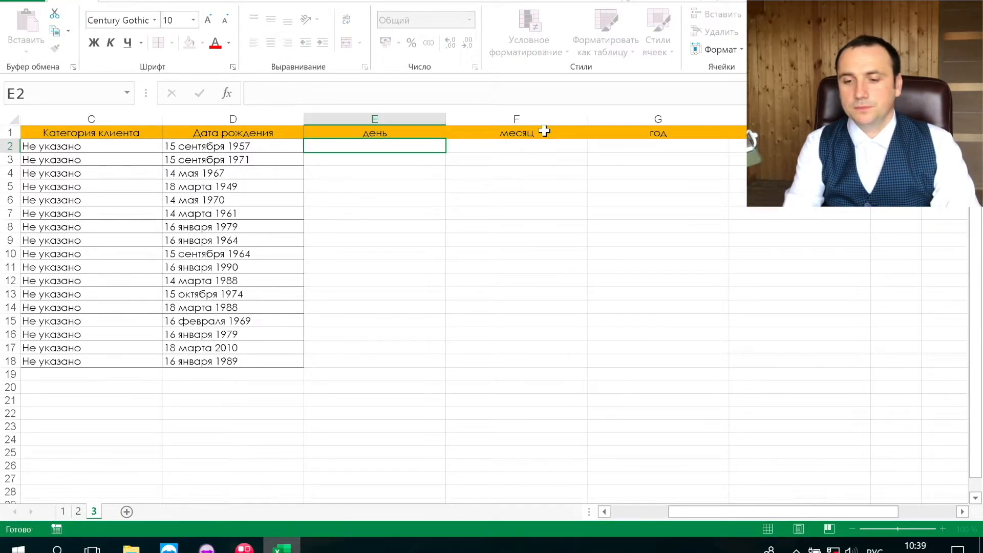
Begin a ЛЕВСИМВ formula in E2 with D2 as its text argument.
type("=д")
key("BackSpace")
type("ле")
key("Tab")
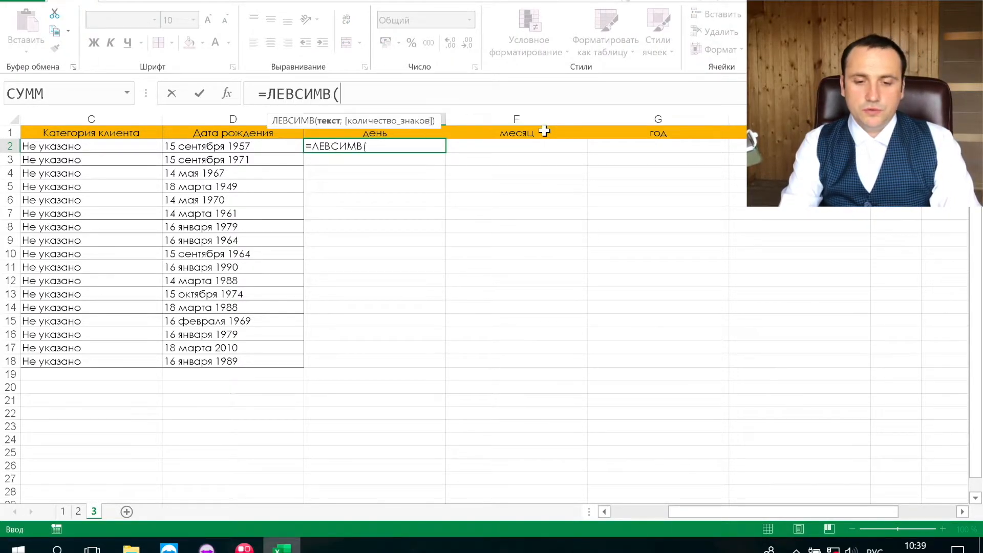
key("Left")
type(";")
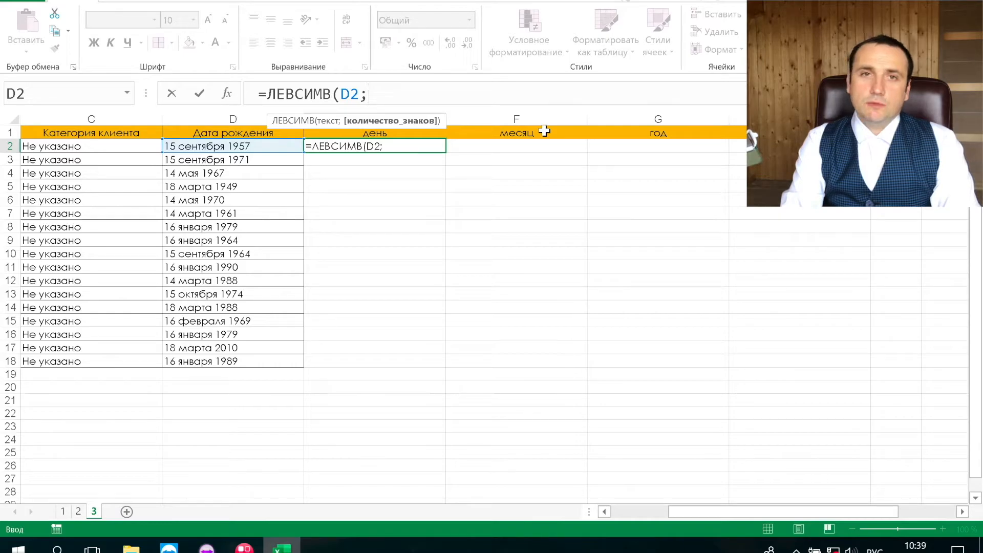
Complete the E2 formula with ПОИСК(" ";D2) as the number of characters and fill it down to E18.
type("по")
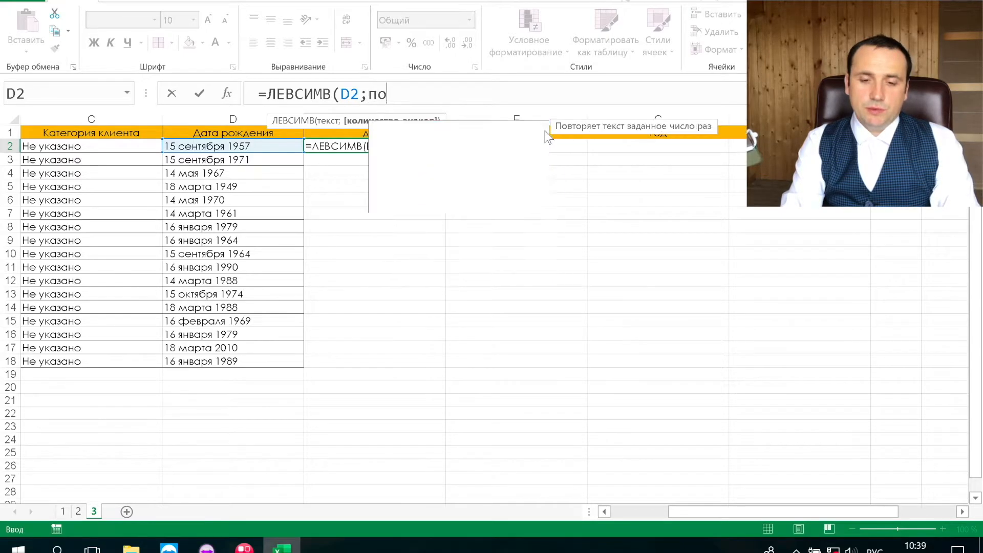
key("Down")
key("Down")
key("Tab")
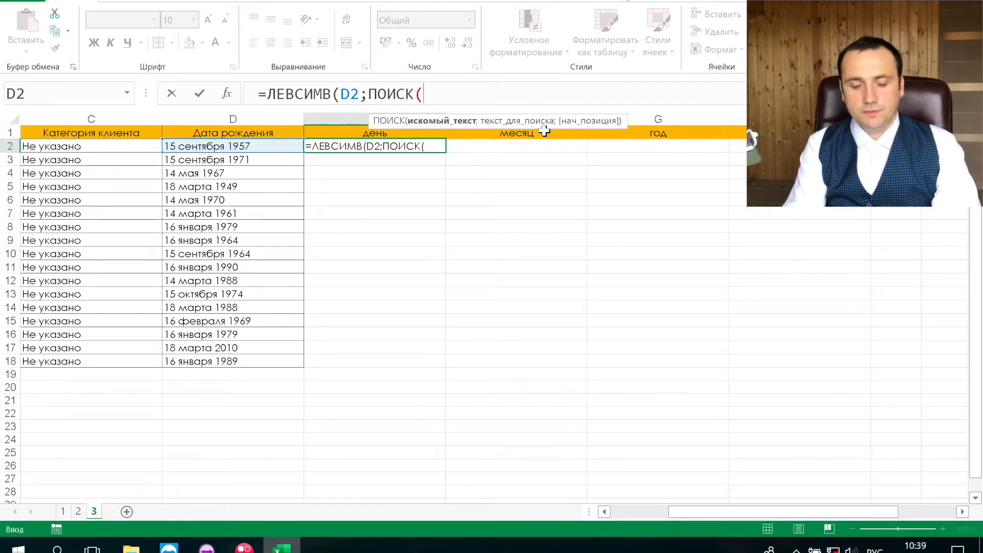
type("\" \";")
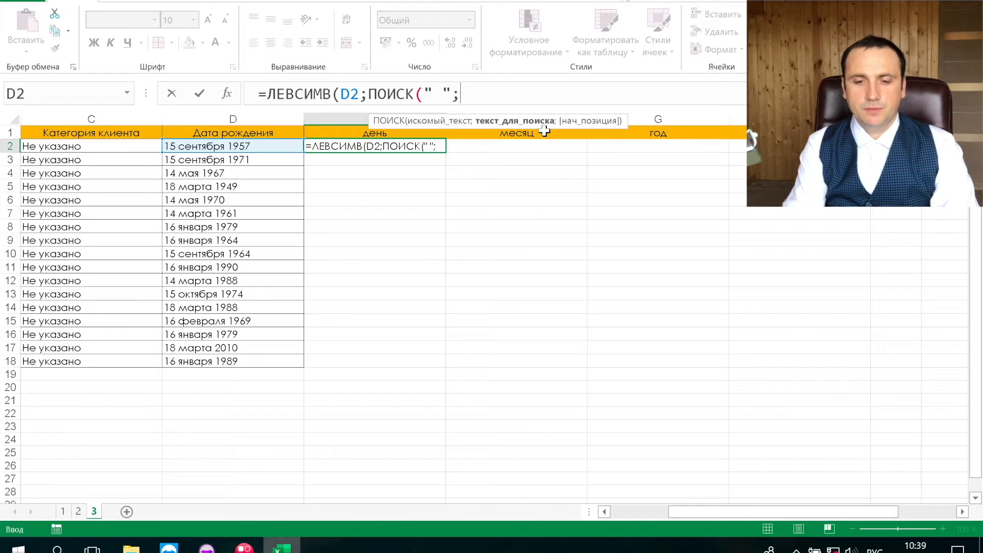
key("Left")
key("Left")
key("Right")
type("))")
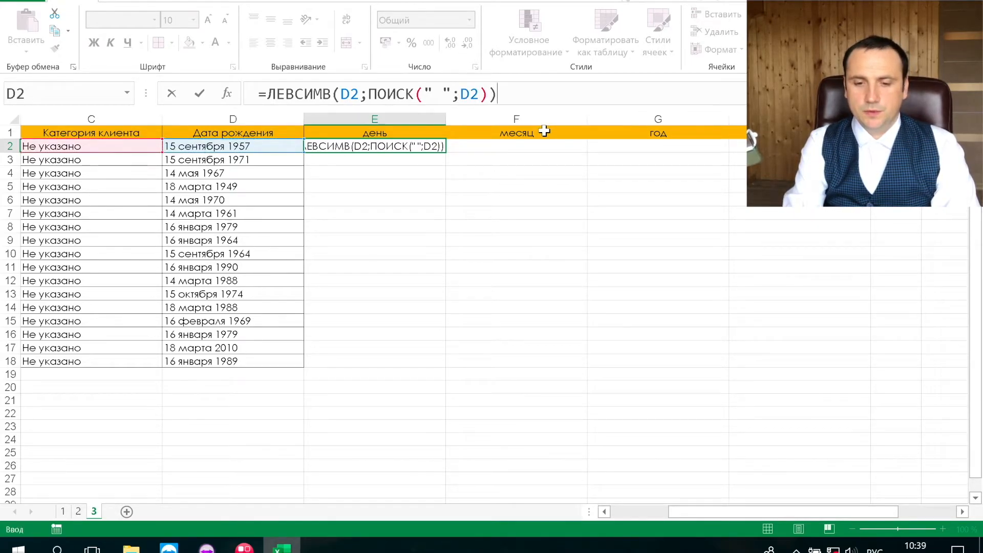
key("Return")
key("Up")
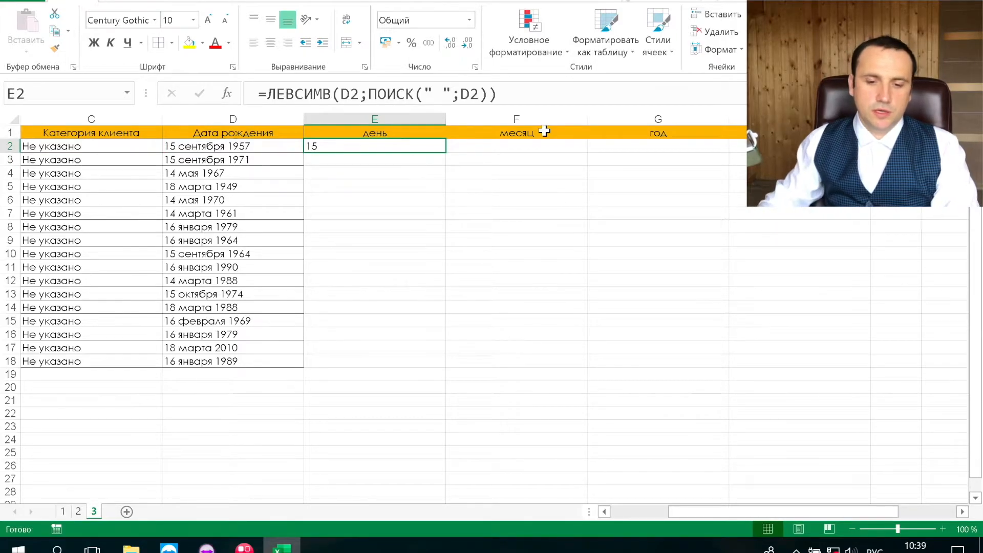
double_click(445, 152)
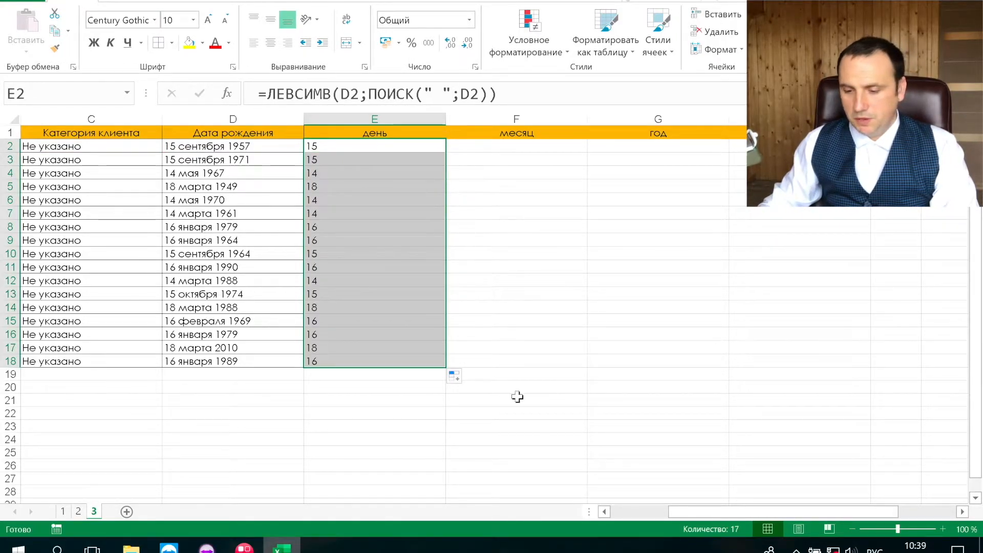
Add -1 after the ПОИСК function in the E2 formula and fill the corrected formula down to E18.
left_click(365, 145)
left_click(493, 97)
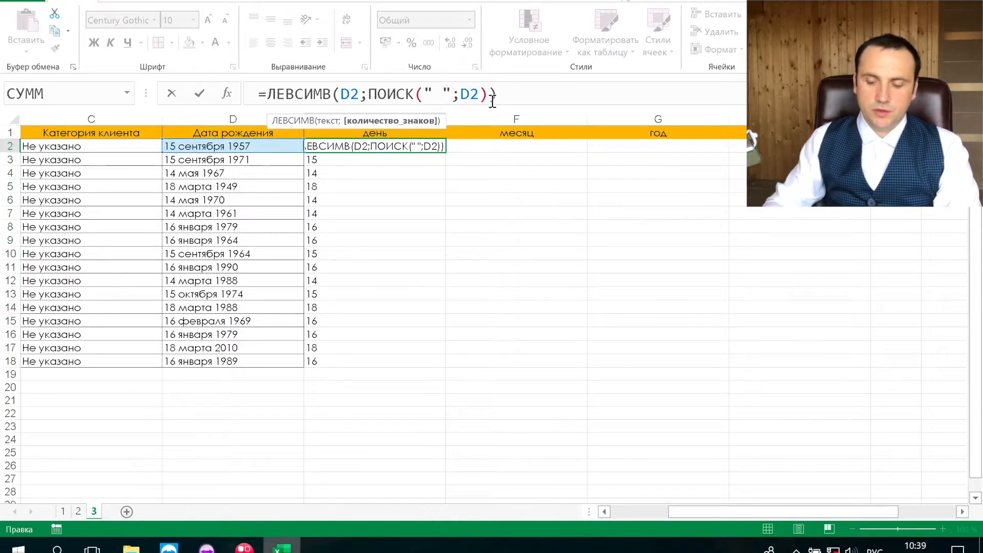
type("-1")
key("Return")
key("Up")
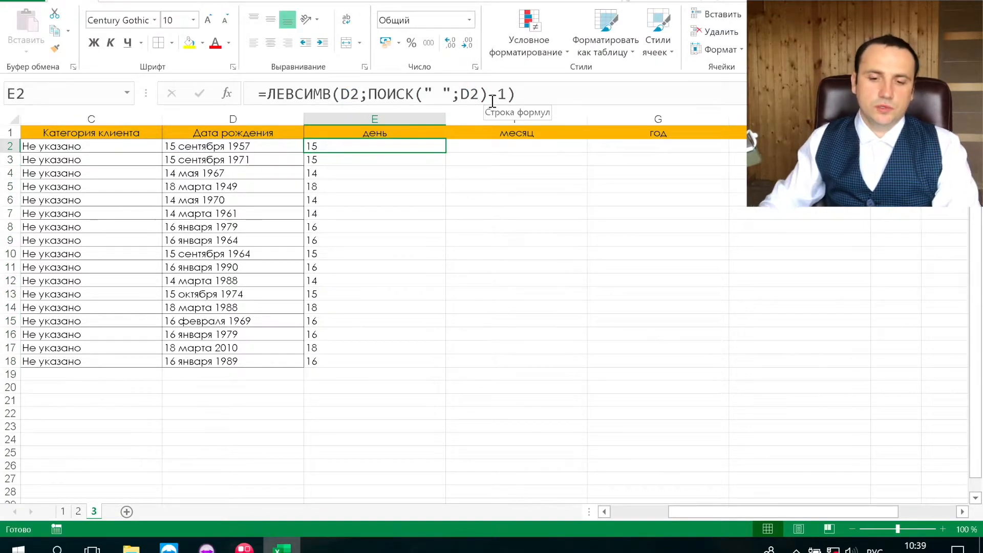
double_click(444, 151)
Try converting the E2 result to a number by appending *1 to its formula, and undo the change.
left_click(388, 145)
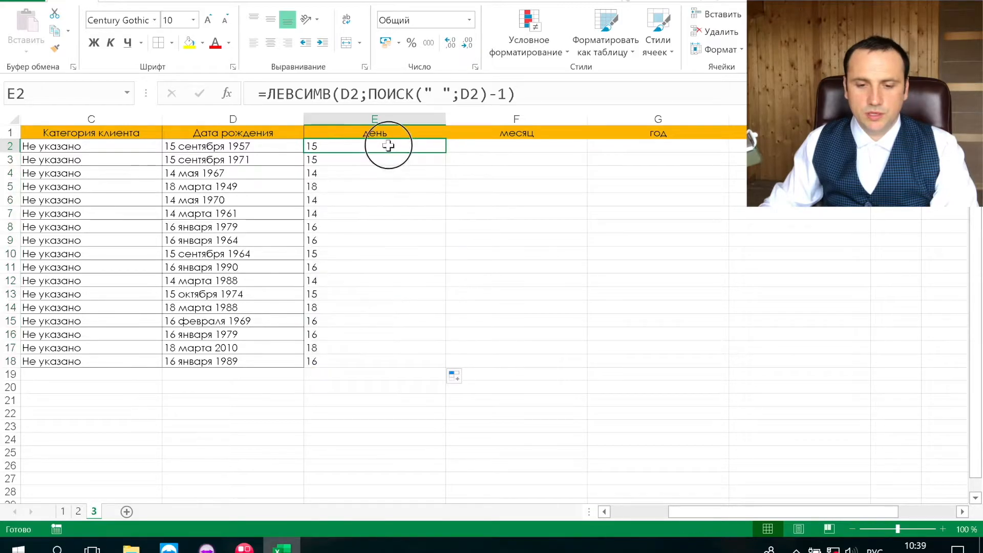
left_click(538, 100)
type("*")
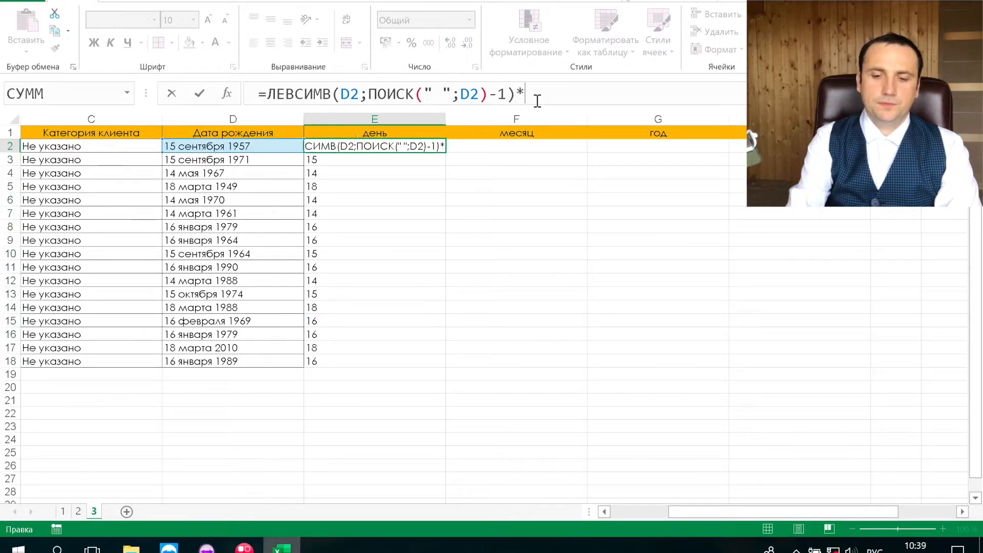
type("1")
key("Return")
key("Up")
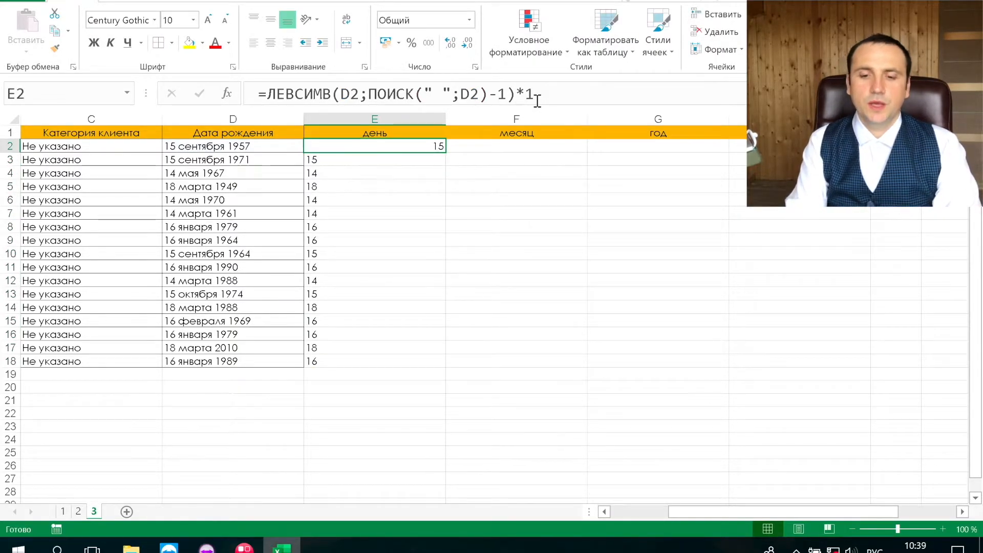
key("ctrl+z")
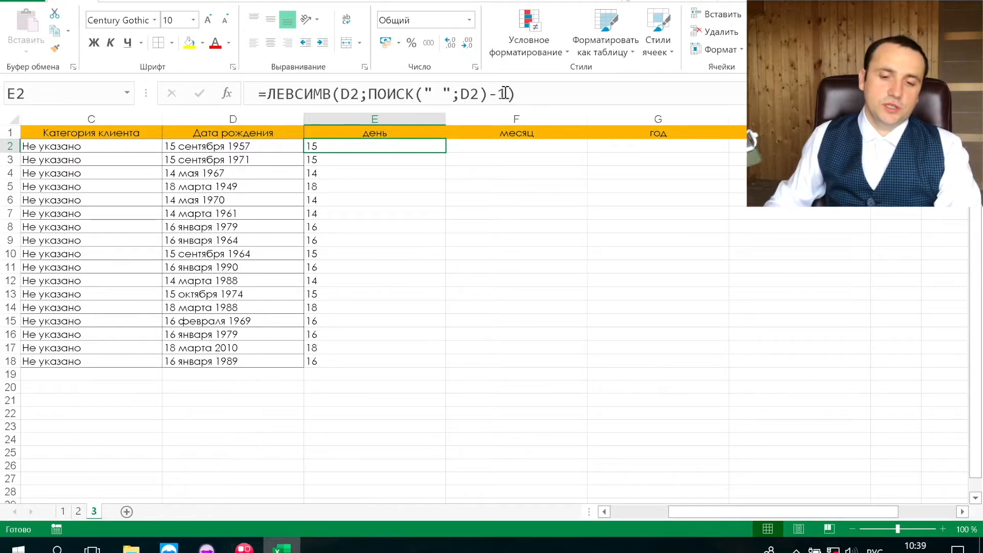
Add a double minus (--) before ЛЕВСИМВ in the E2 formula and fill it down to E18.
left_click(266, 94)
type("--")
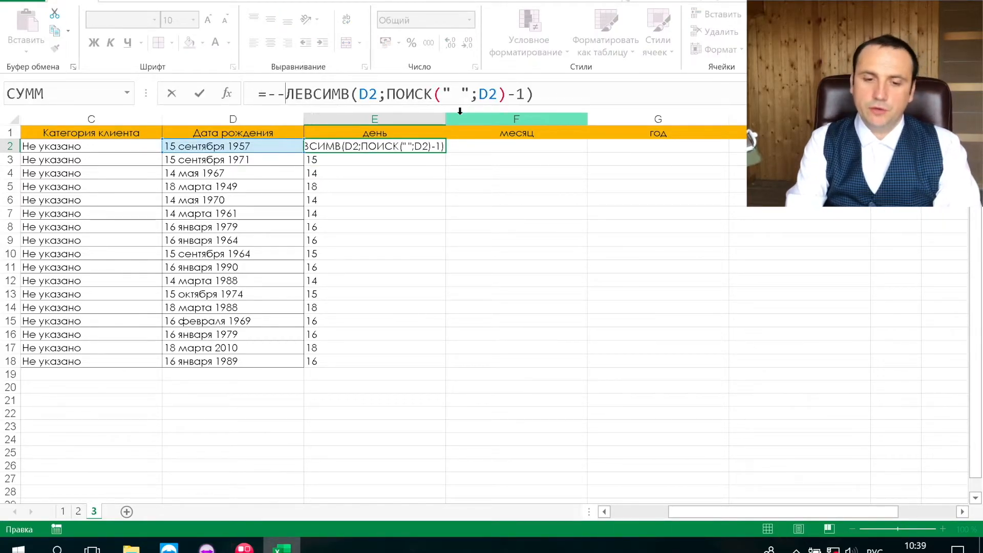
key("Return")
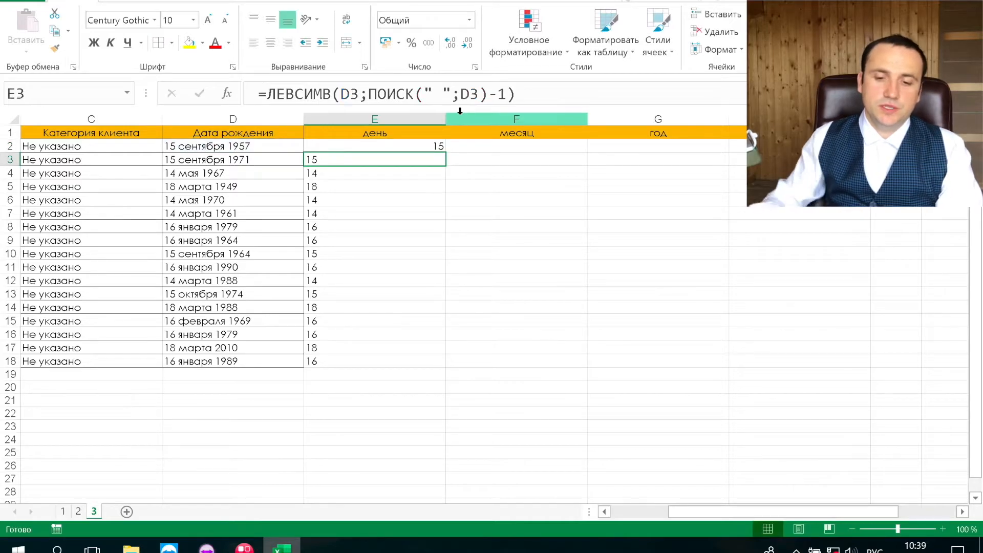
left_click(418, 146)
double_click(446, 152)
left_click(400, 229)
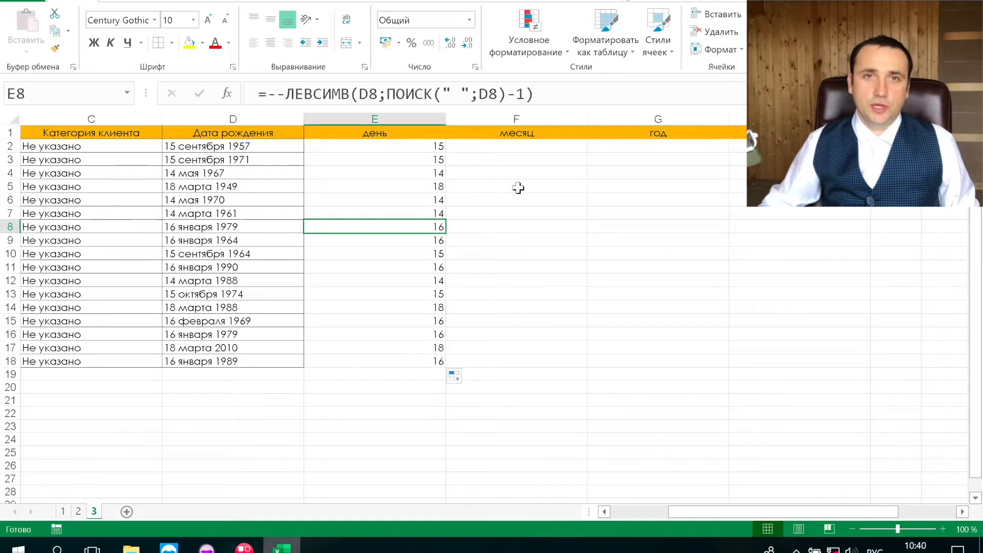
Name the month lookup table in K1:L13, including its headers, БазаМесяц.
left_click(510, 144)
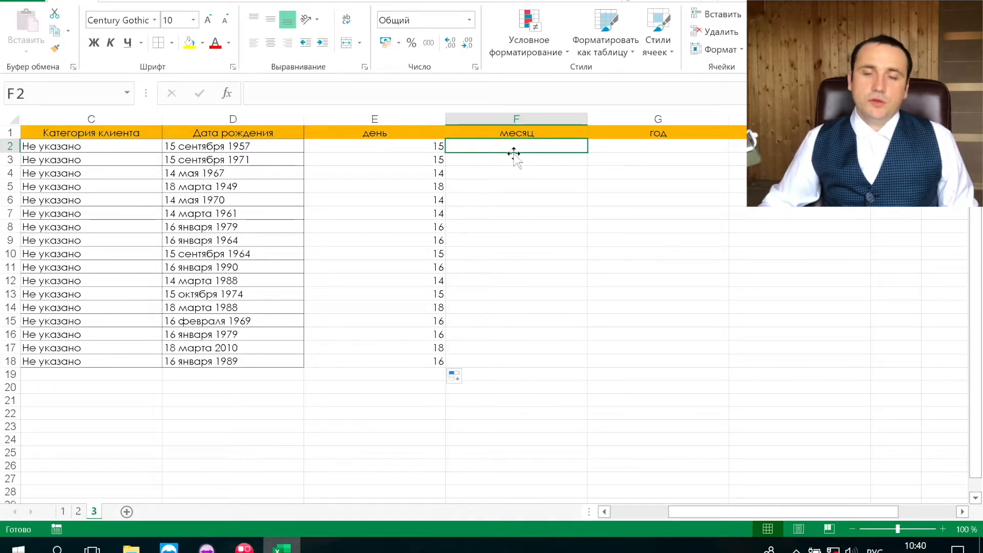
scroll(514, 153, "right", 5)
scroll(513, 153, "left", 1)
left_click_drag(441, 134, 563, 295)
left_click(28, 88)
type("баз")
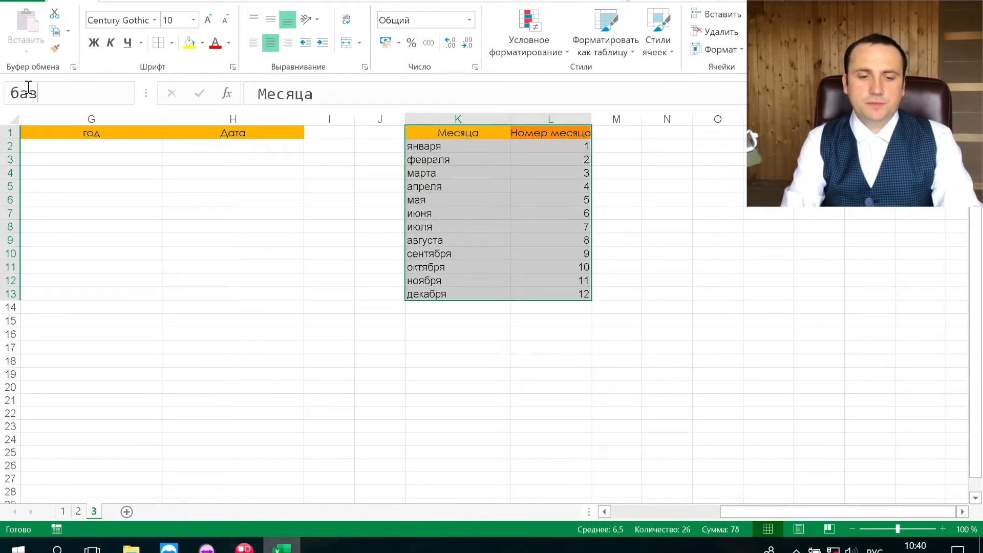
type("а")
key("BackSpace")
key("BackSpace")
key("BackSpace")
type("азаМесяц")
key("Return")
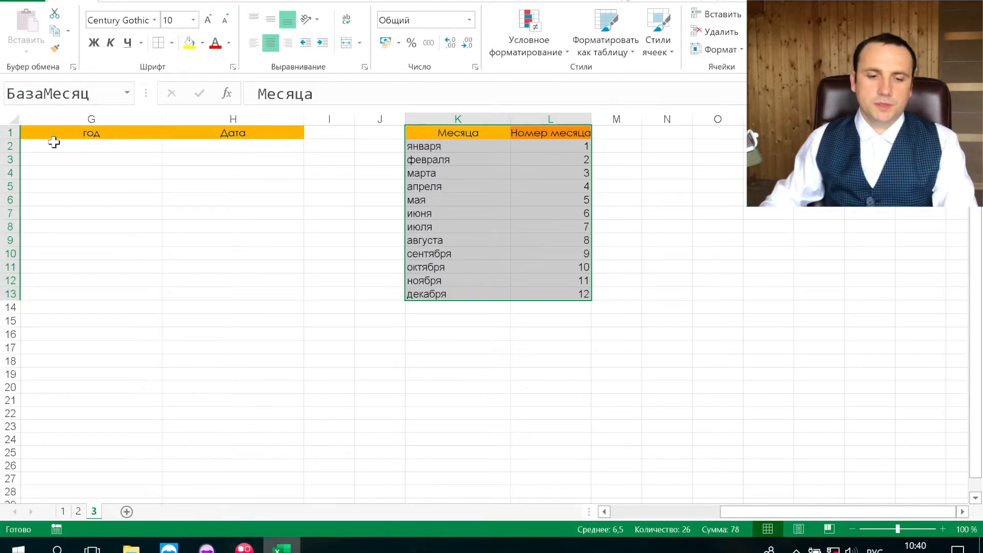
Begin a ПСТР formula in F2 with D2 as its text argument.
scroll(53, 140, "left", 4)
scroll(234, 160, "right", 2)
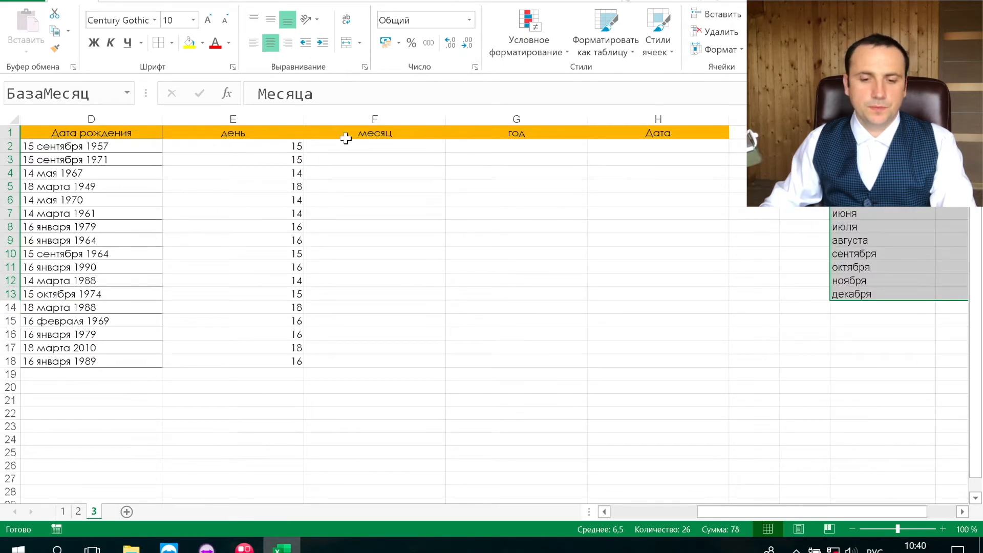
left_click(372, 147)
type("=")
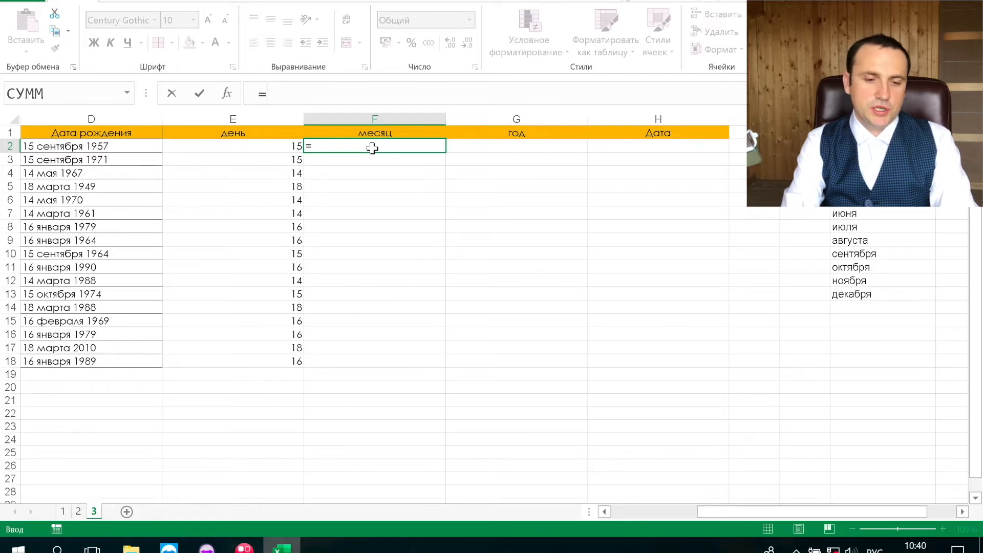
type("пст")
key("Tab")
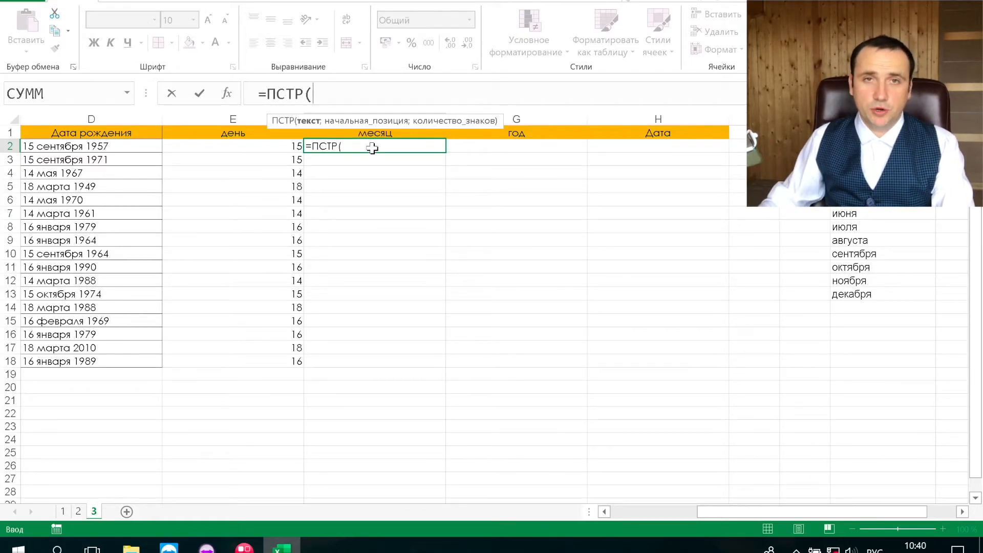
left_click(121, 149)
type(";")
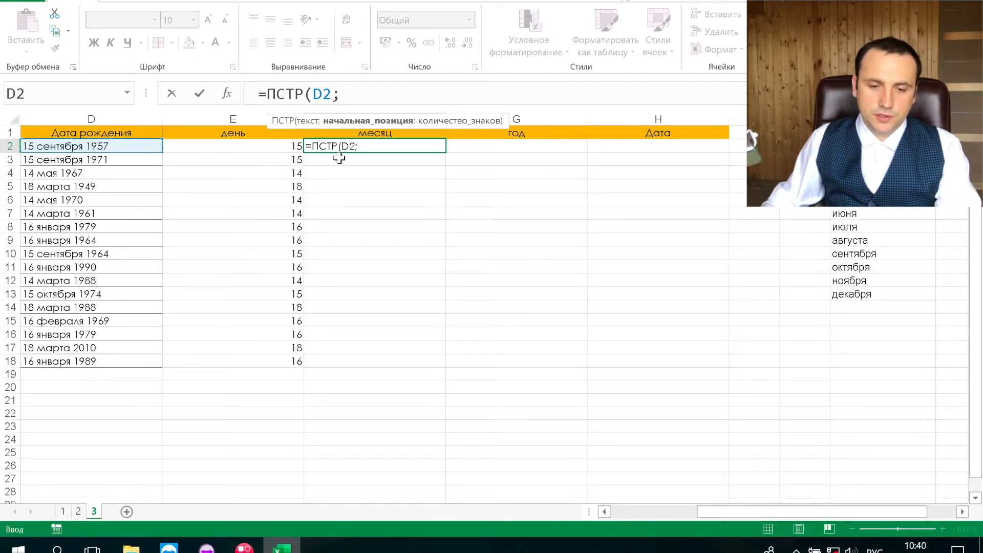
Add ПОИСК(" ";D2)+1 as the starting position in the F2 ПСТР formula.
type("по")
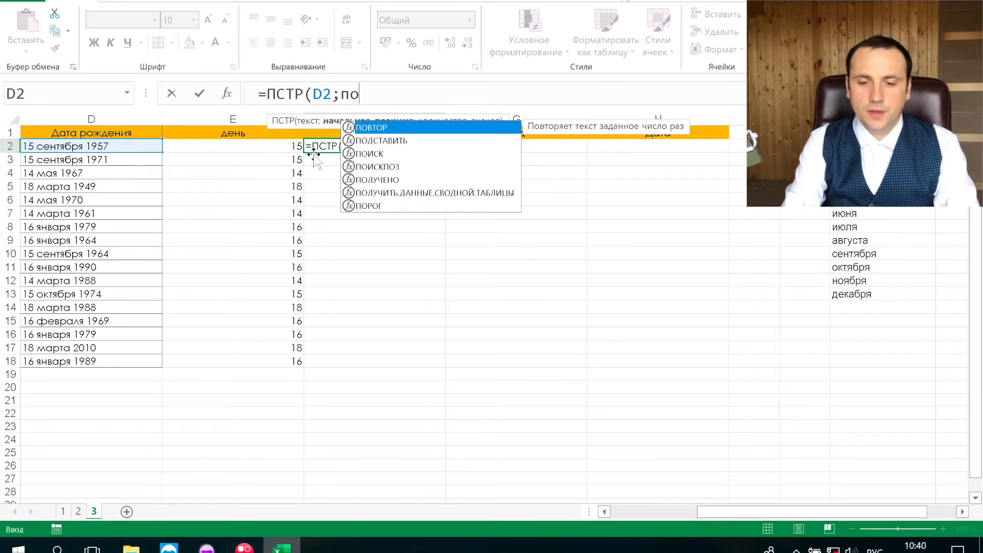
key("Down")
key("Down")
key("Tab")
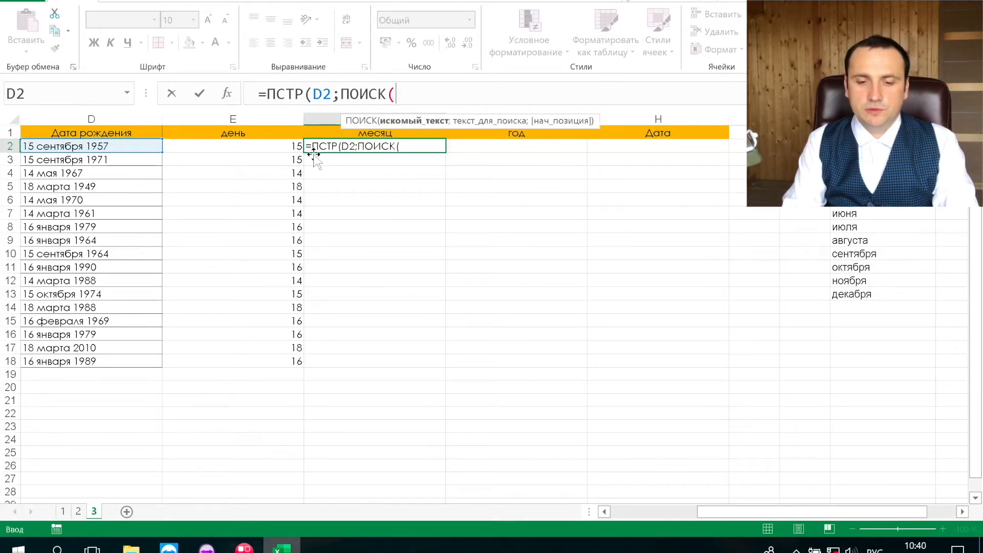
type("\" \";")
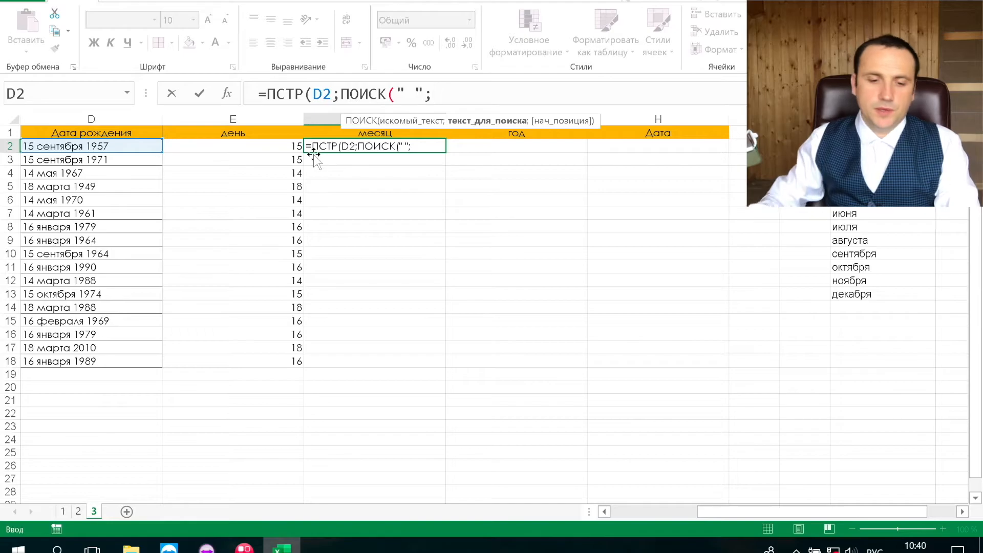
left_click(156, 146)
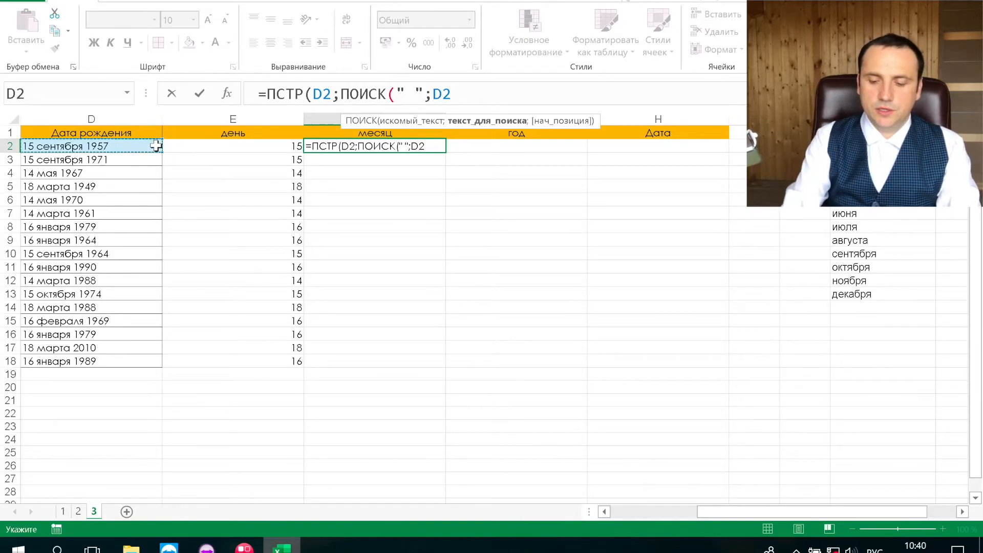
type(")+1;")
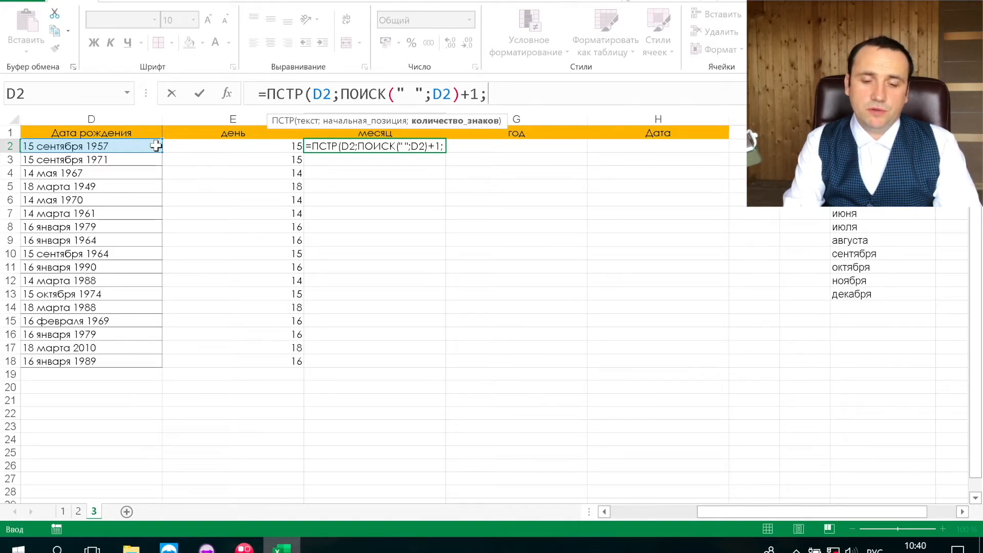
Complete the F2 ПСТР formula with ДЛСТР(D2)-8 as the number of characters.
type("дл")
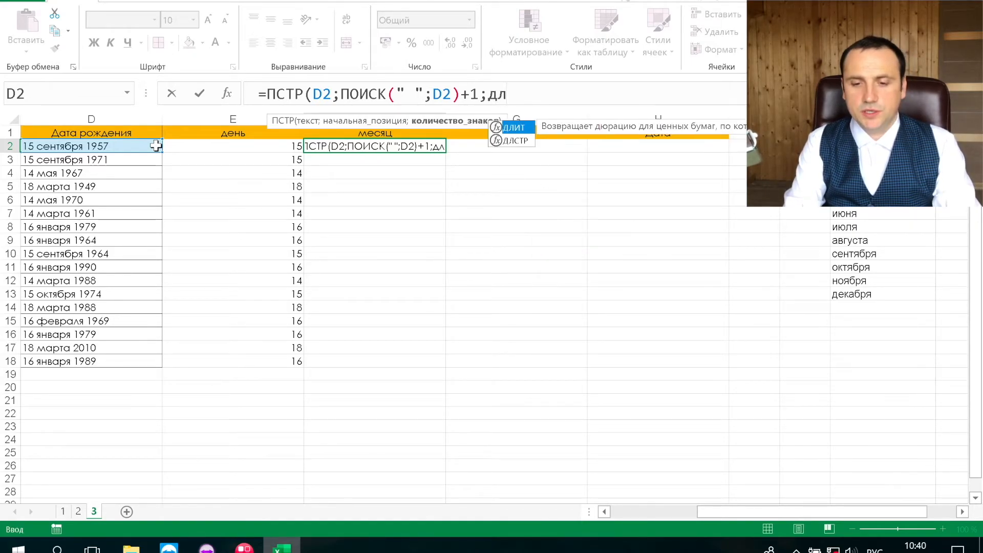
key("Down")
key("Tab")
left_click(146, 146)
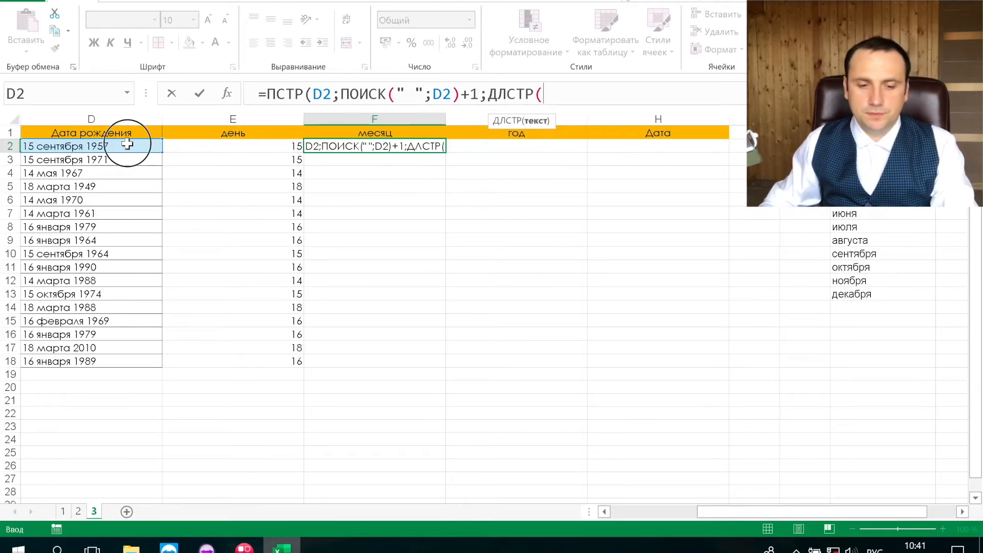
type(")-")
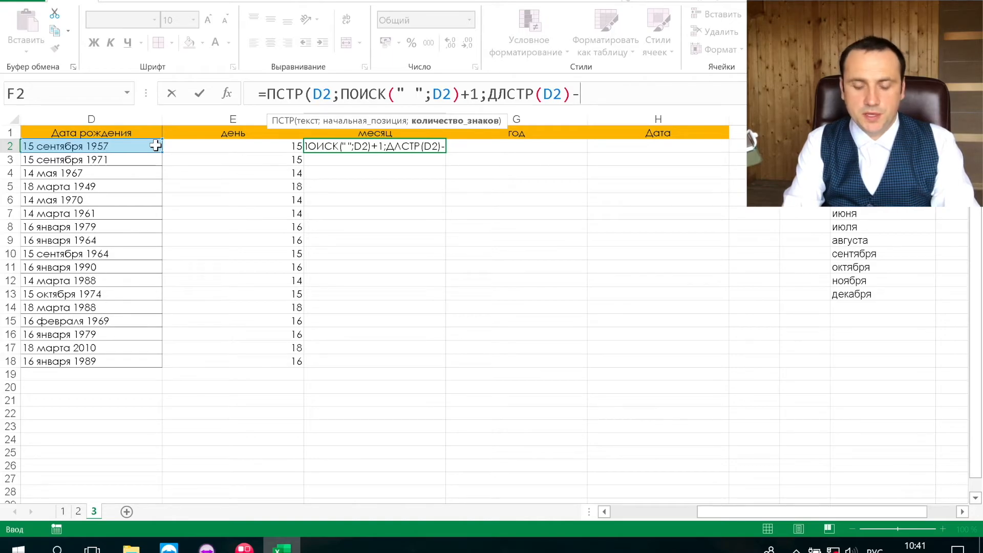
type("8")
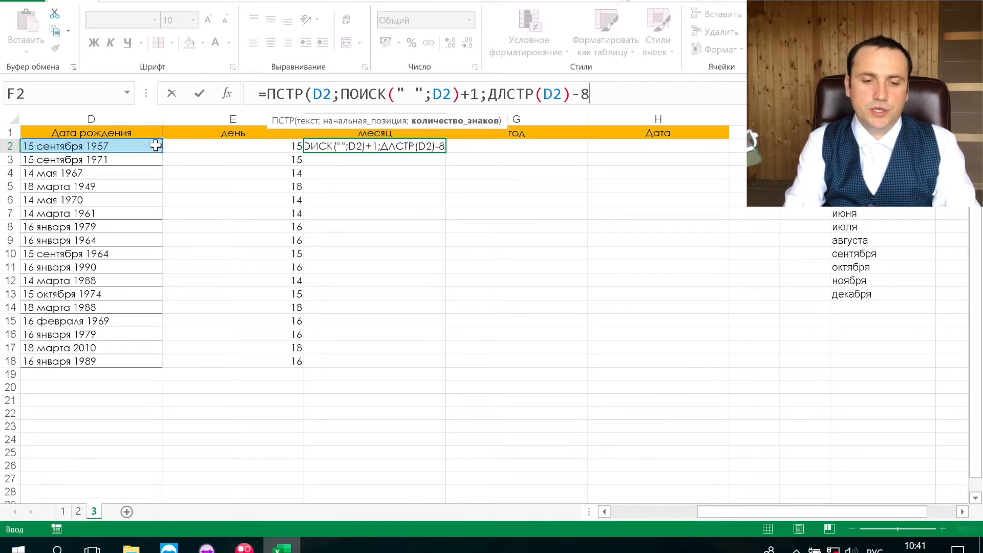
type(")")
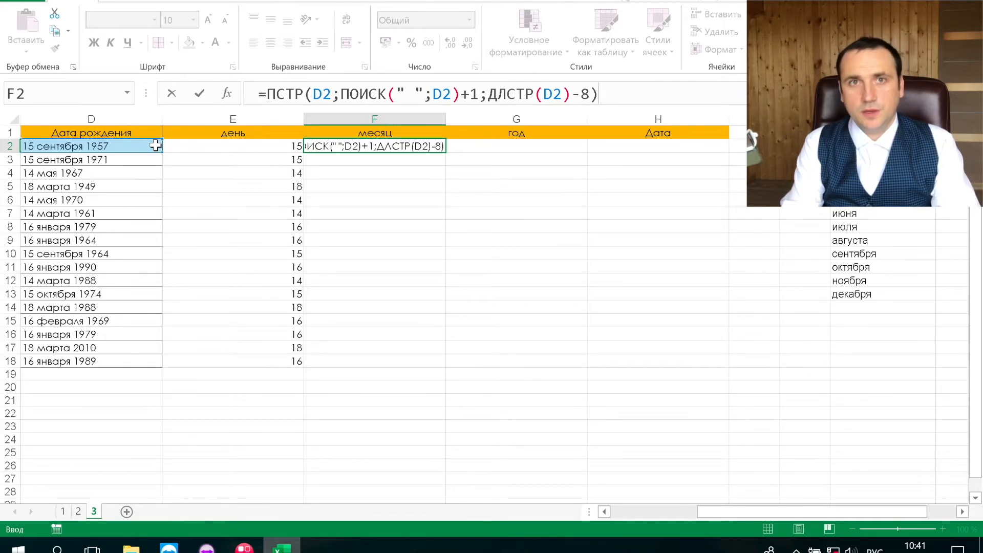
key("Return")
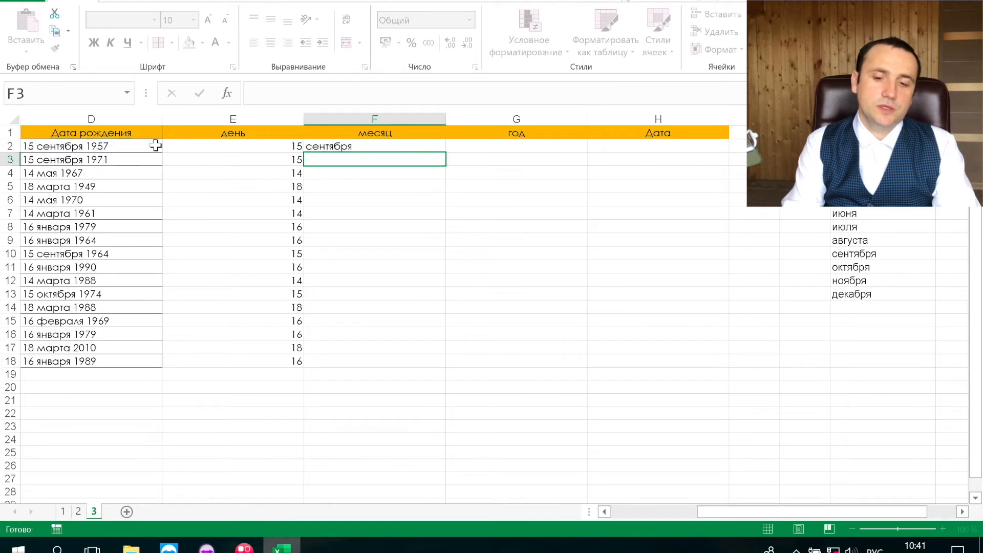
Wrap the F2 formula in ВПР, using the ПСТР result as the lookup value and БазаМесяц as the table.
key("Up")
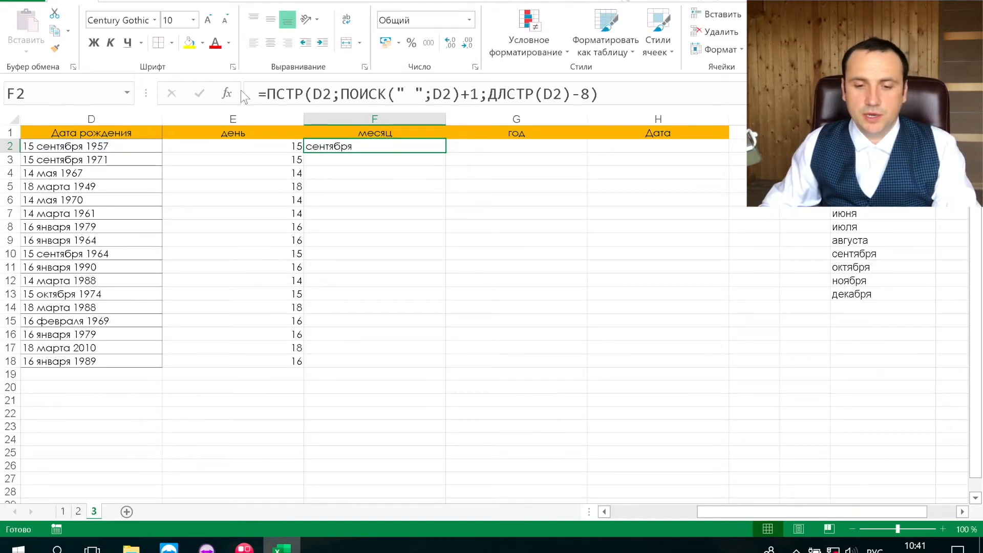
left_click(267, 93)
type("впр(")
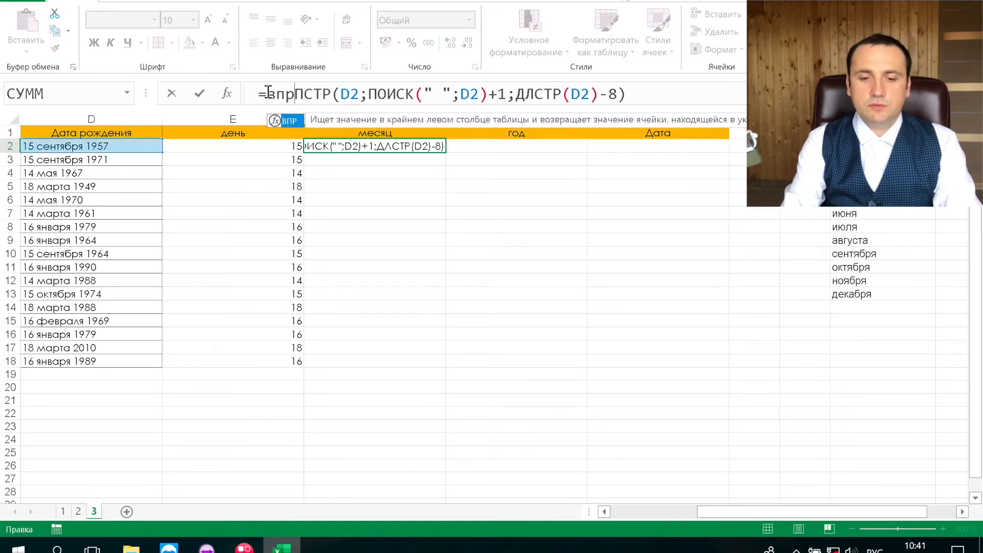
type(";")
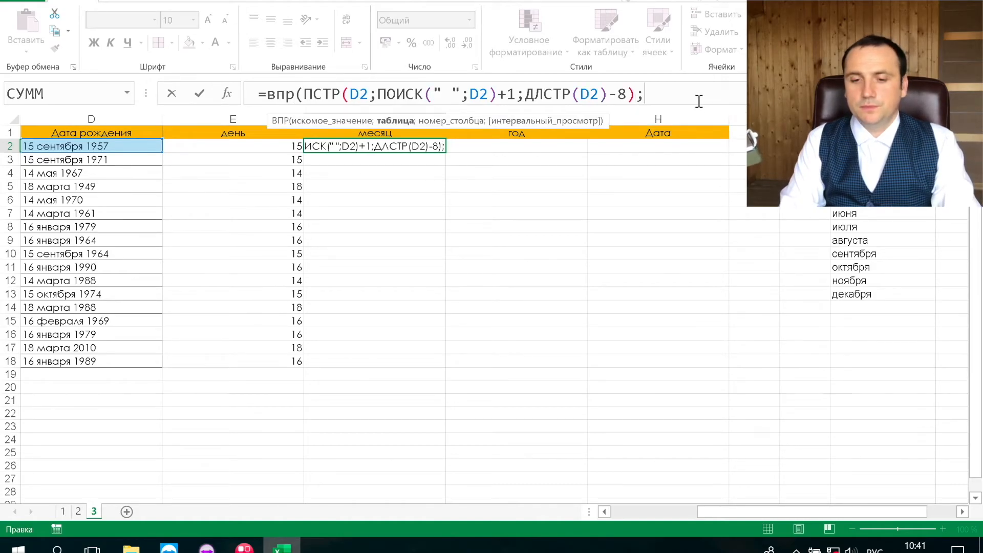
key("F3")
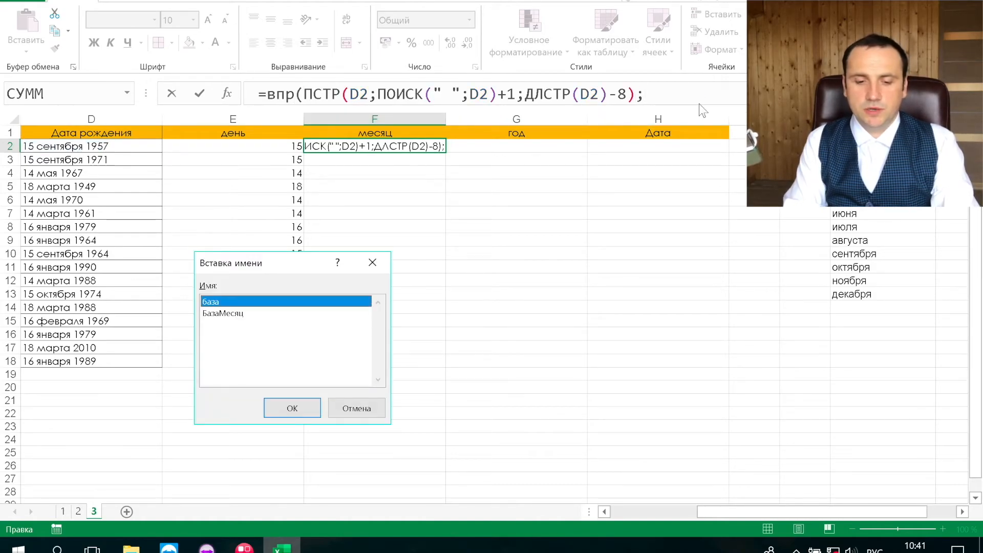
key("Down")
key("Return")
type(";")
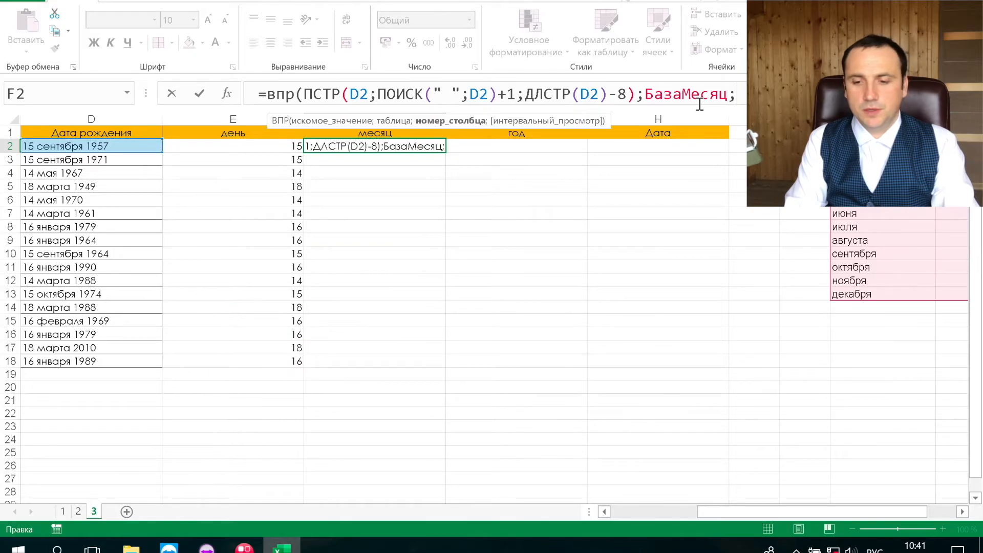
Finish the F2 ВПР formula with column number 2 and match type 0, and fill it down to F18.
type("2;0")
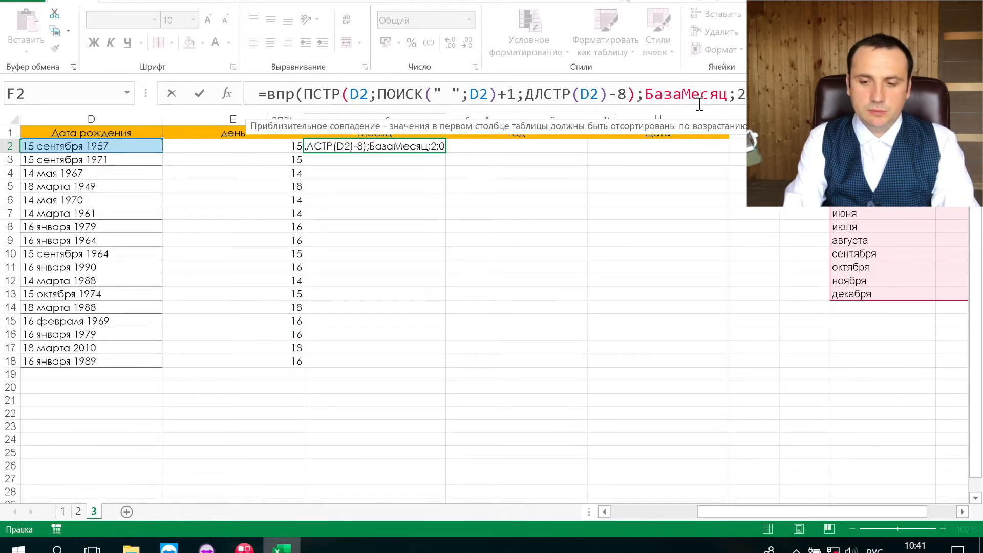
key("Return")
key("Up")
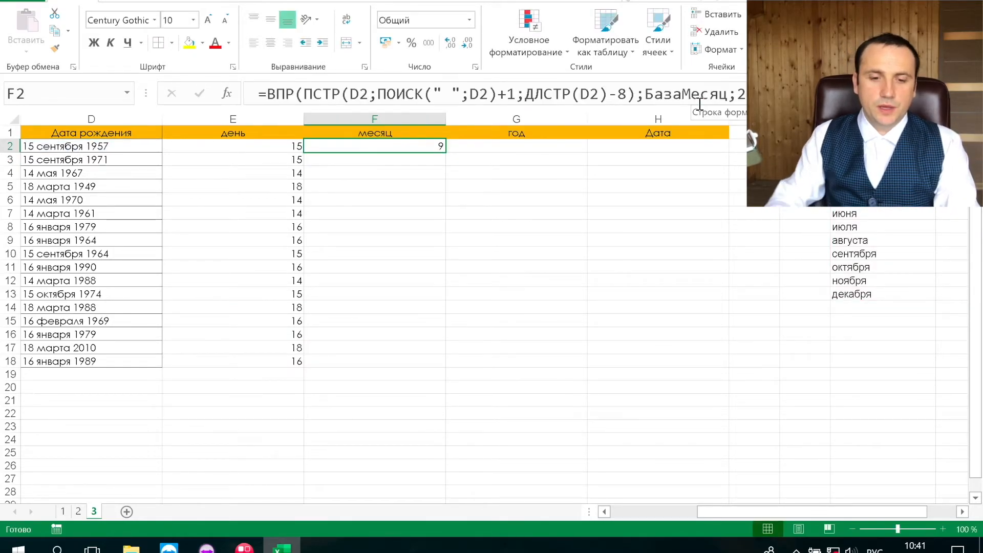
double_click(445, 152)
left_click(406, 260)
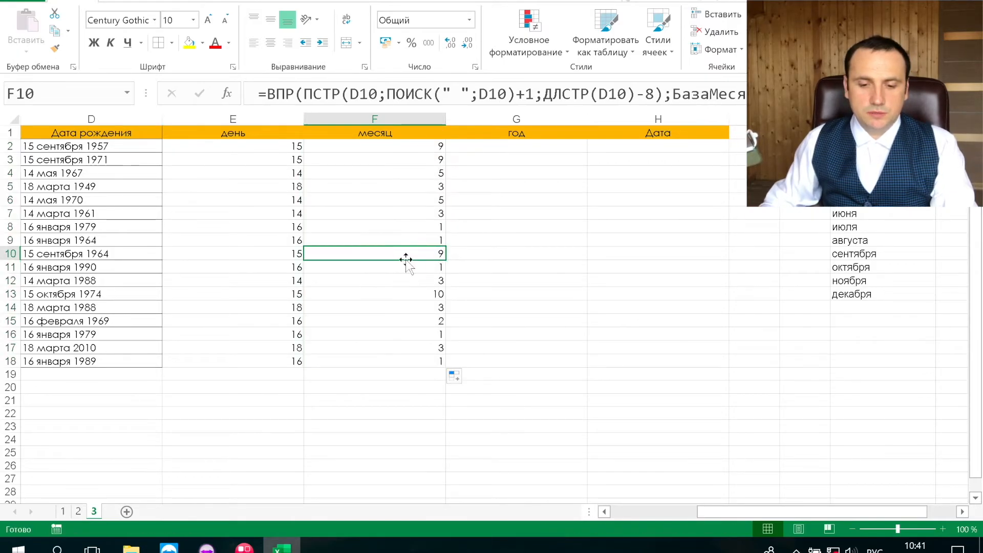
Extract the year in G2 with the formula =ПРАВСИМВ(D2;4).
left_click(540, 154)
type("=пстр")
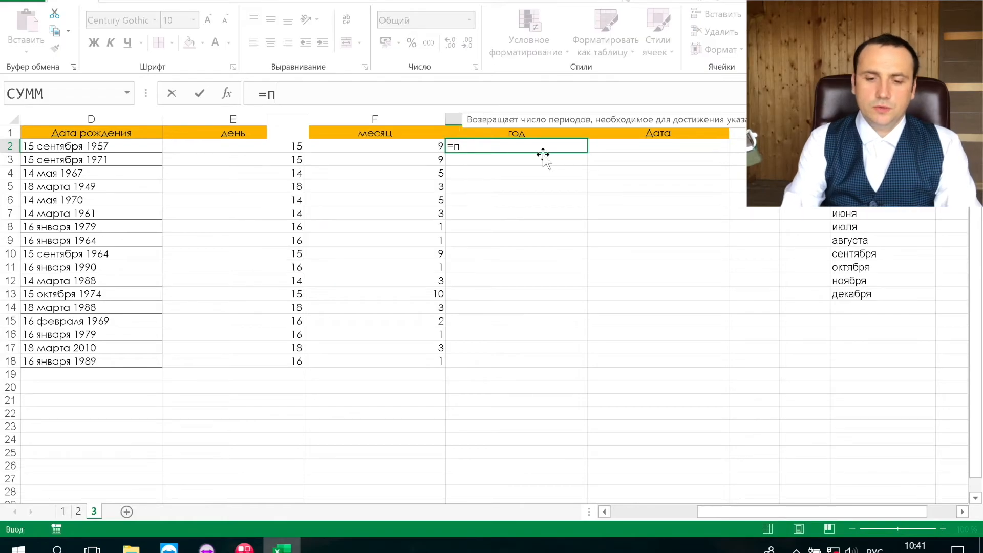
key("BackSpace")
key("BackSpace")
key("BackSpace")
type("рав")
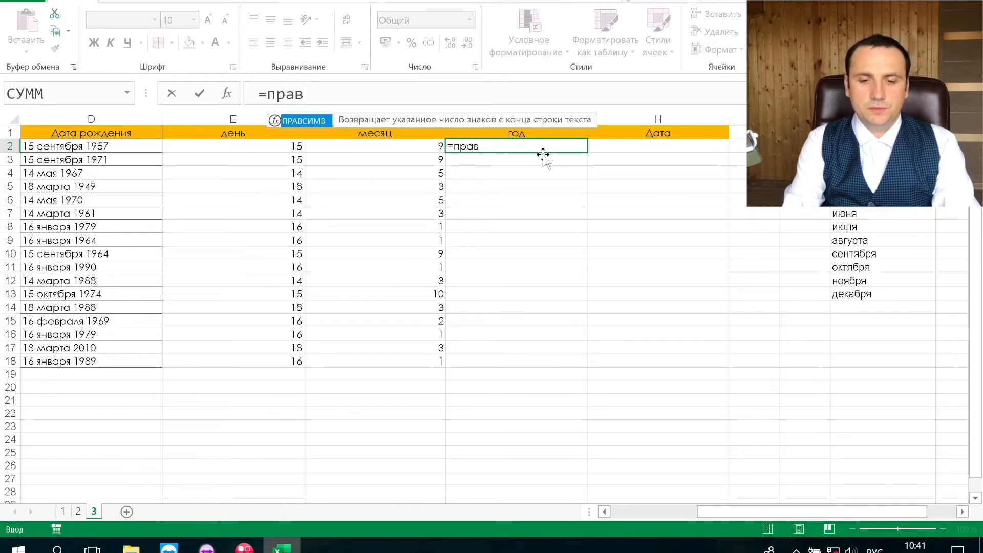
key("Tab")
left_click(121, 147)
type(";4)")
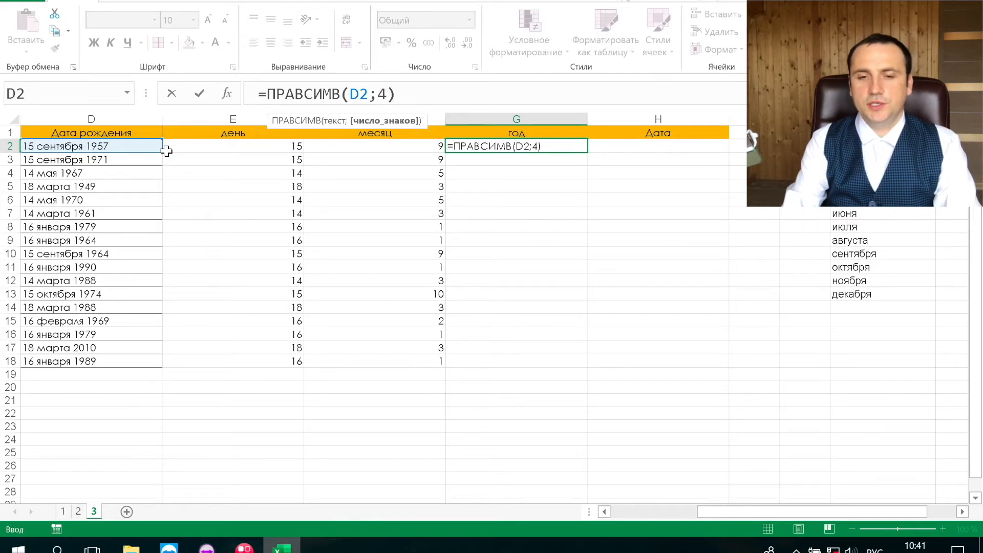
key("Return")
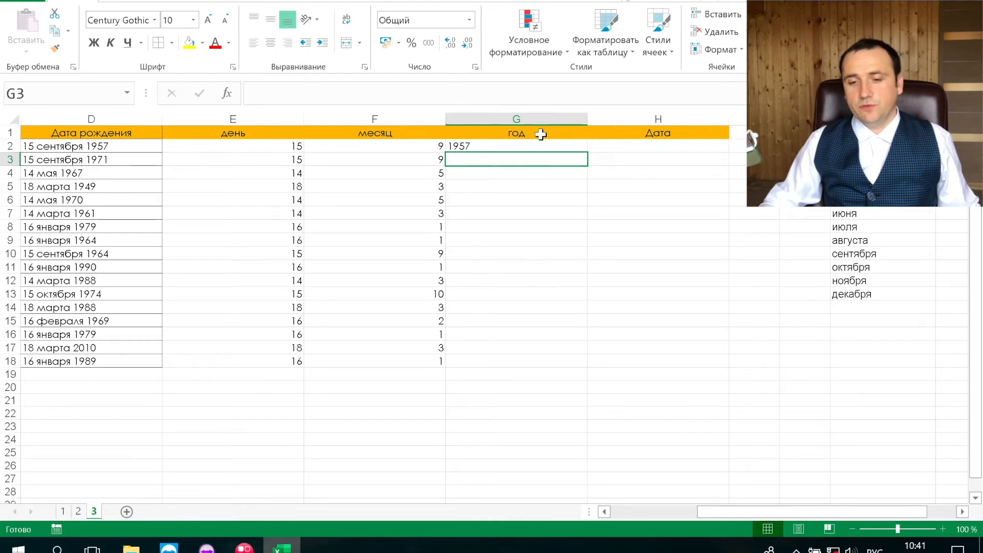
Convert the G2 year to a number by adding a double minus before ПРАВСИМВ, and fill the formula down to G18.
left_click(563, 147)
left_click(281, 92)
key("Return")
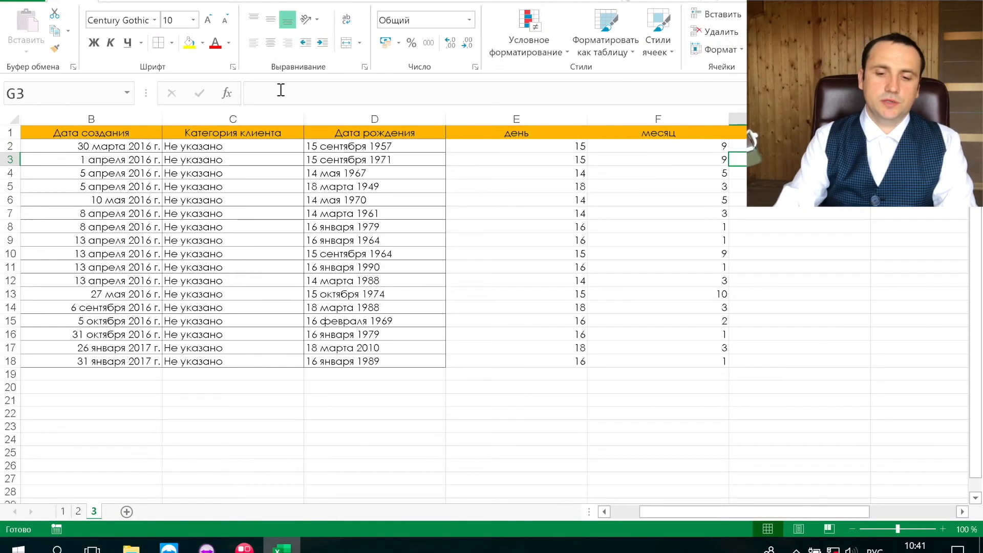
key("Up")
double_click(871, 153)
left_click(850, 173)
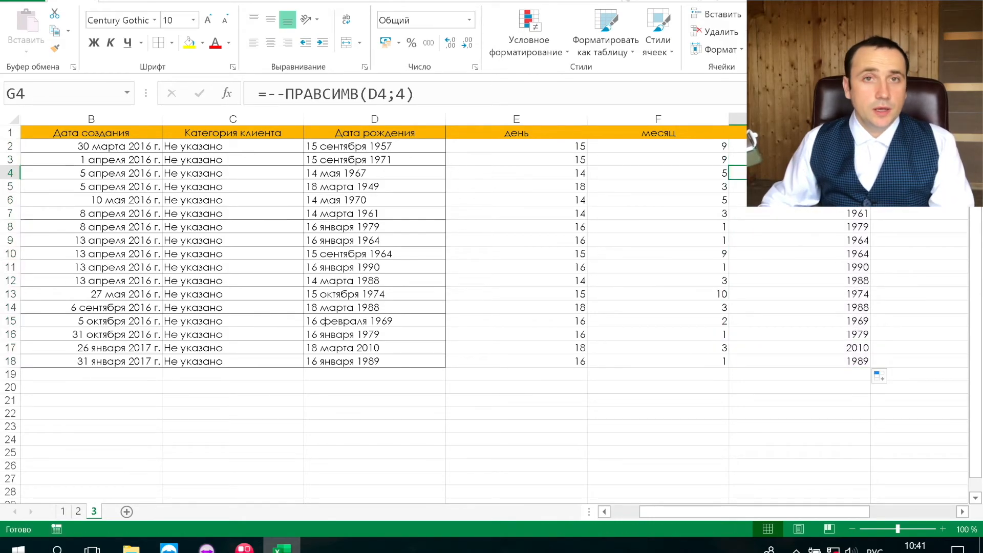
Assemble the date in H2 with =ДАТА(G2;F2;E2) and fill the formula down to H18.
left_click(911, 147)
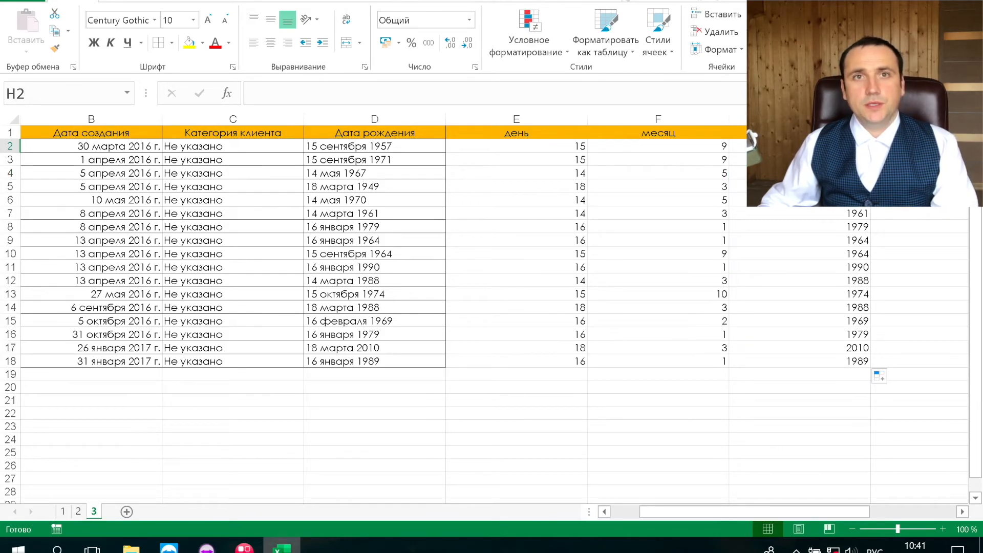
type("=дата(")
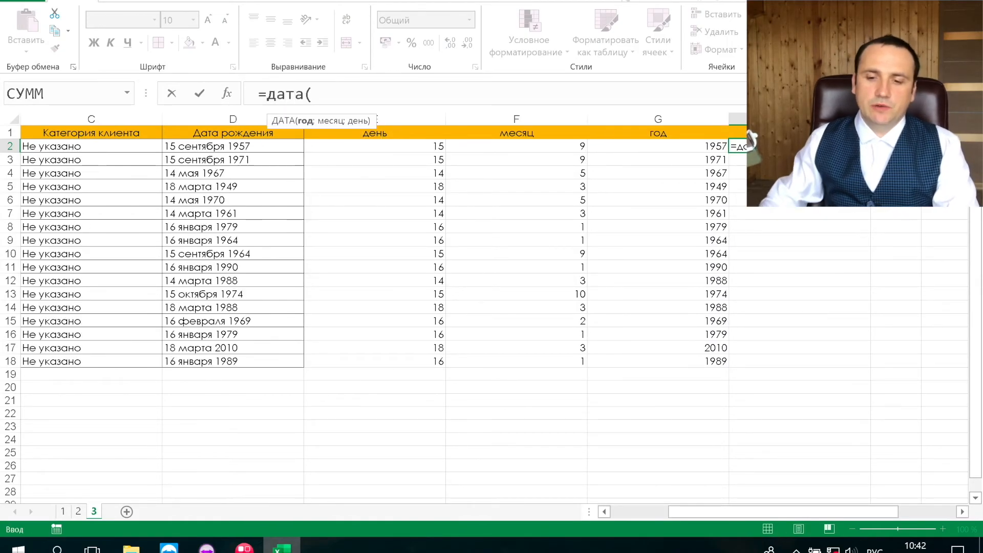
left_click(681, 148)
type(";")
left_click(550, 145)
type(";")
left_click(407, 157)
left_click(408, 147)
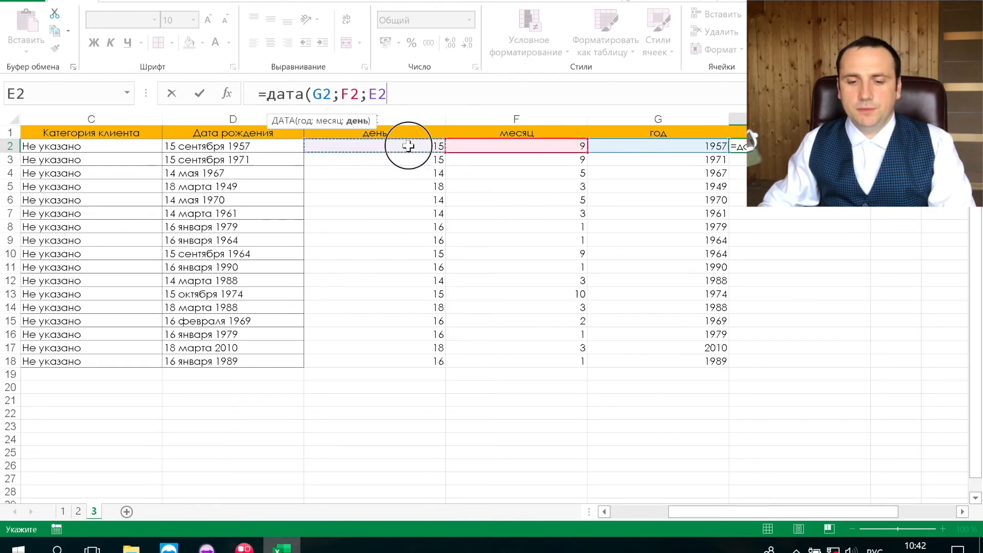
key("ctrl+Return")
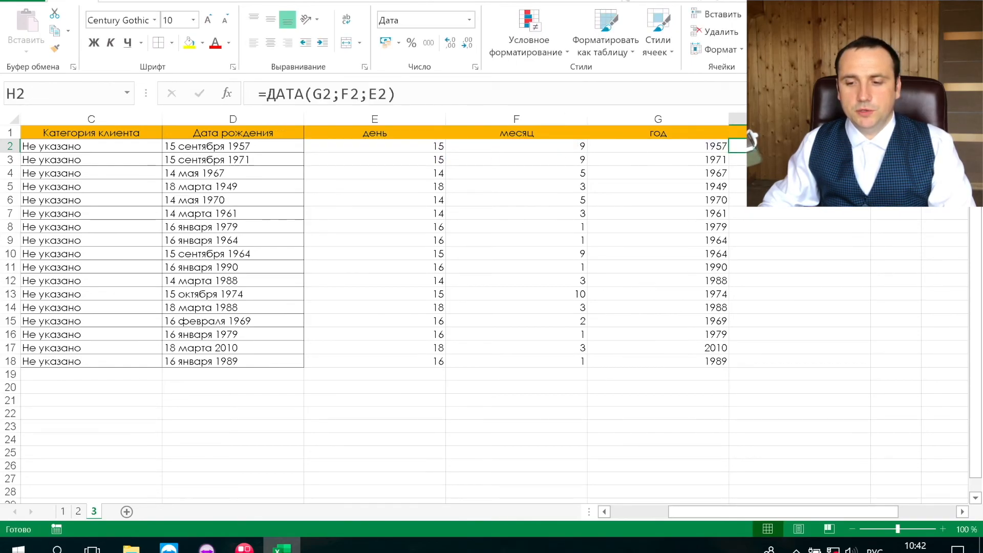
double_click(871, 152)
left_click(814, 201)
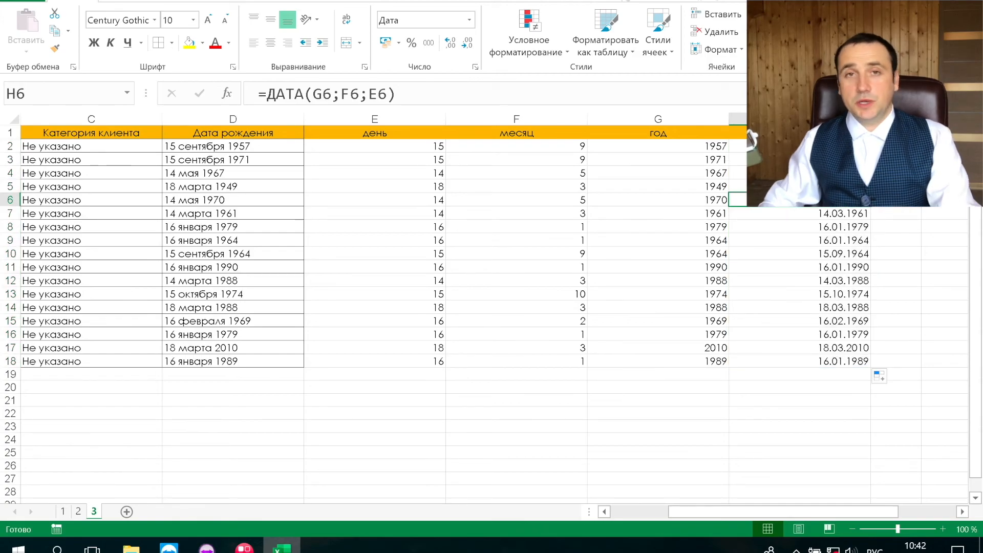